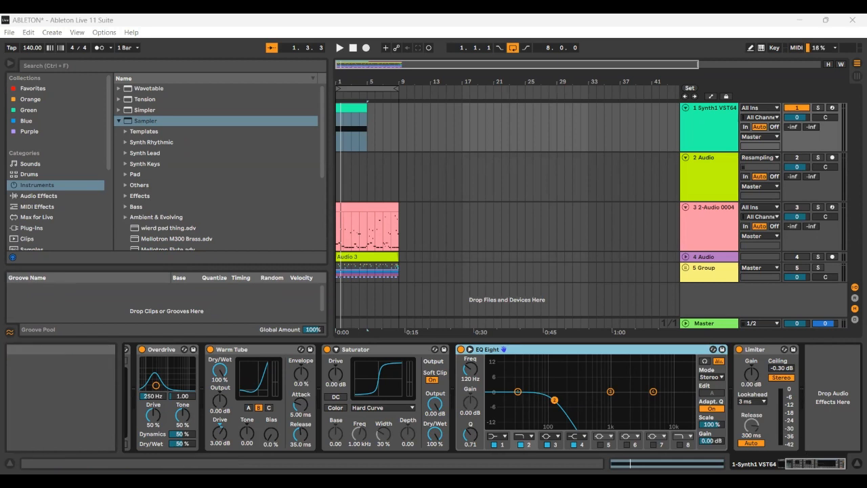
Step: Play back the loop, and deactivate EQ Eight, Saturator, Warm Tube and Overdrive on the Synth1 track
click(799, 464)
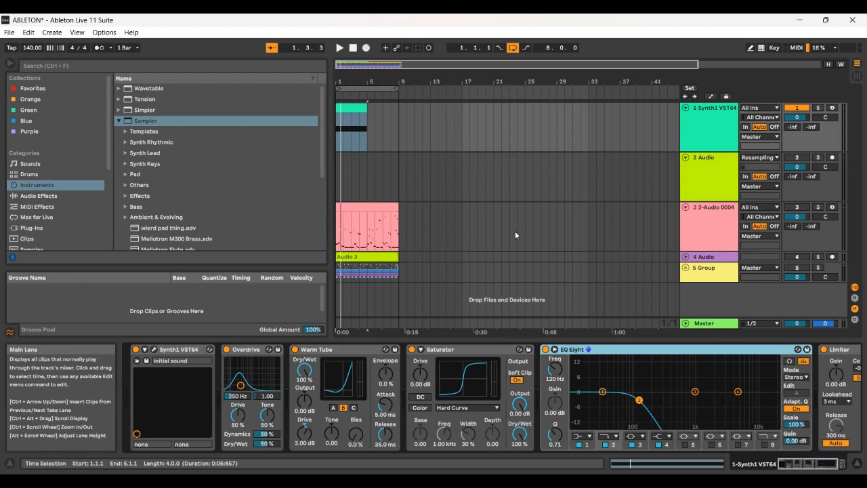
key(space)
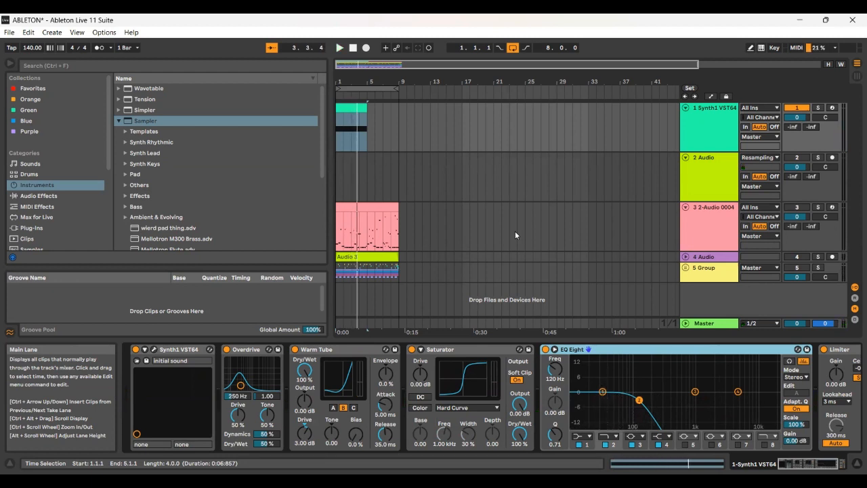
click(545, 349)
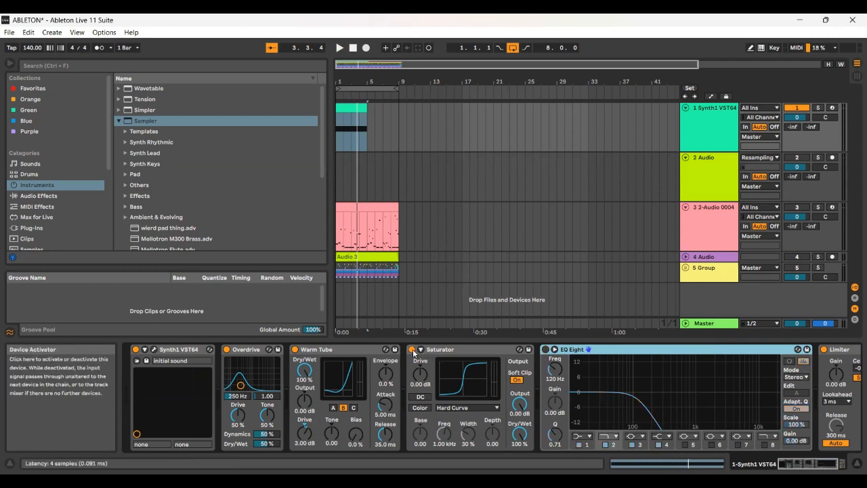
click(413, 350)
click(294, 350)
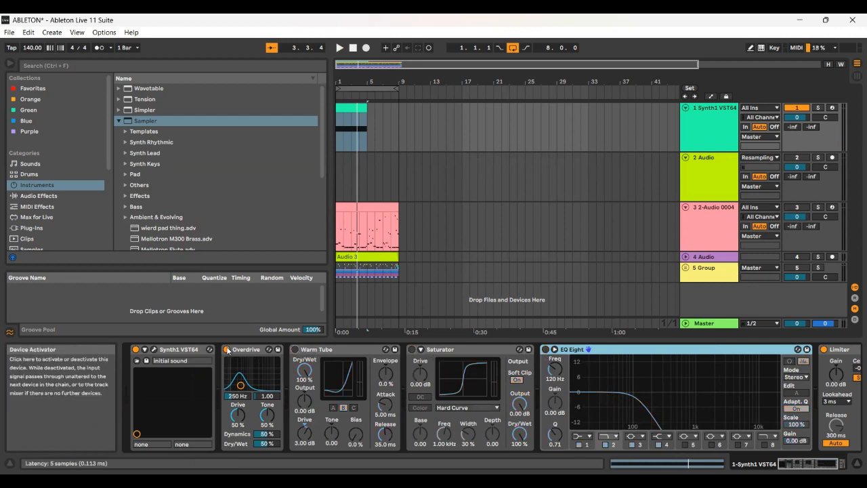
click(227, 350)
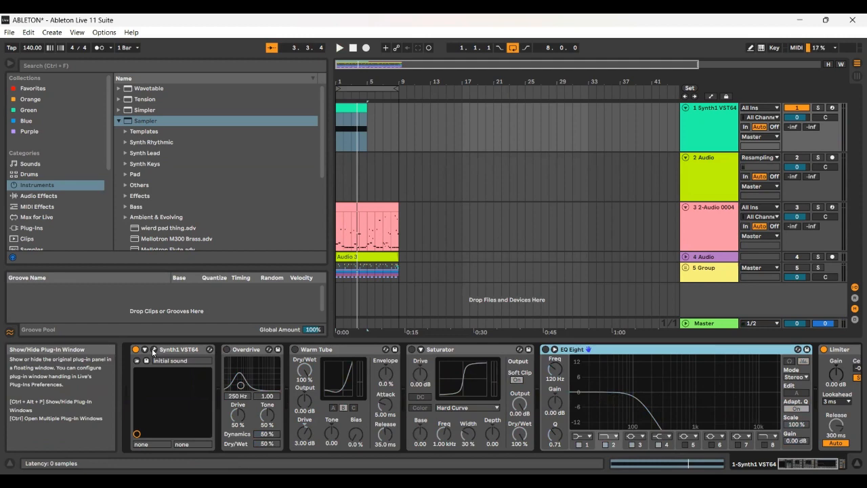
Step: Open the Synth1 plug-in window and reload its initial sound preset
click(153, 351)
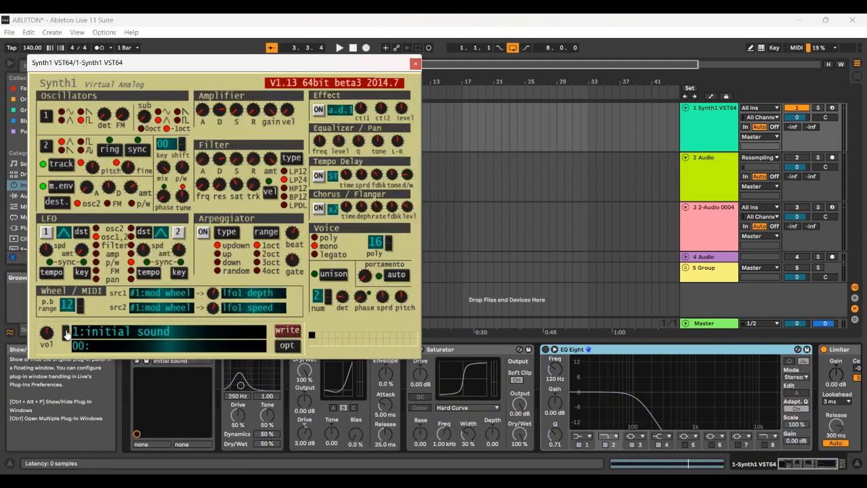
click(66, 330)
click(66, 339)
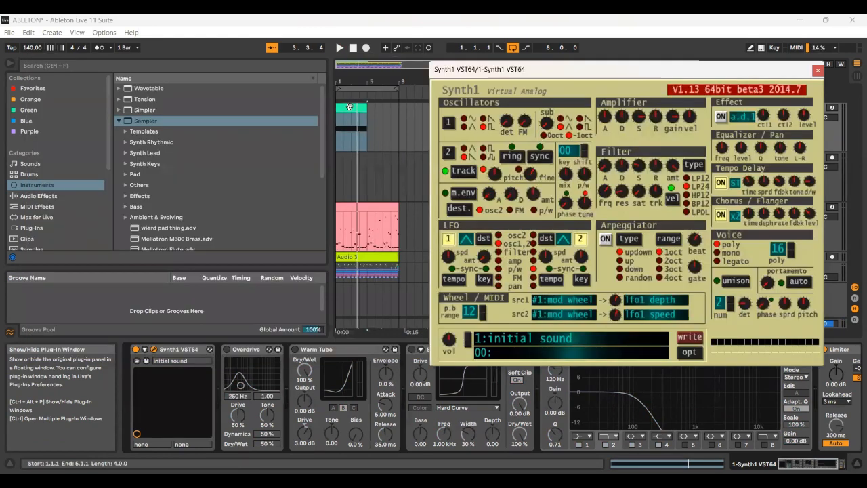
Step: Make room around the Synth1 window by hiding the device view and narrowing the browser, and enlarge the bass pattern in the arrangement for playback
double_click(350, 107)
click(334, 371)
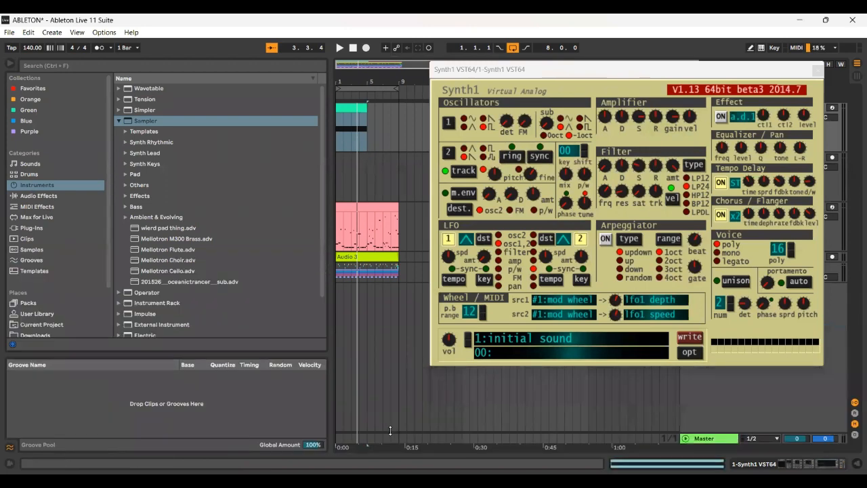
drag(377, 338, 377, 468)
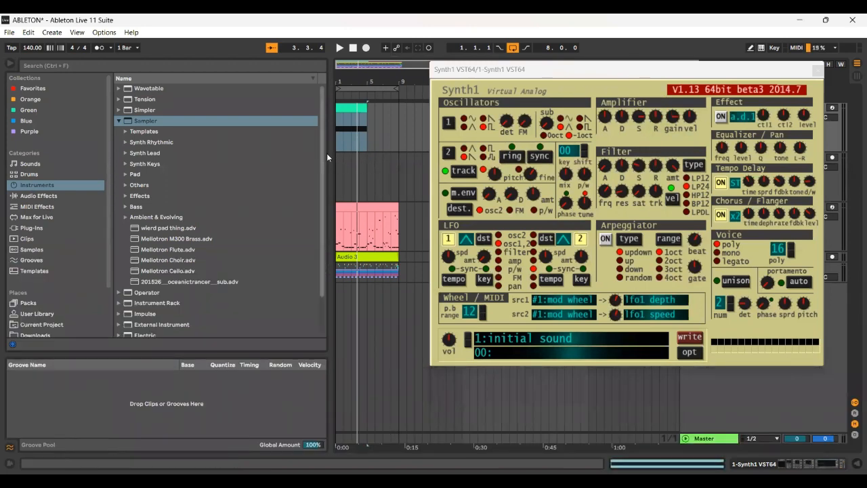
drag(327, 153, 145, 143)
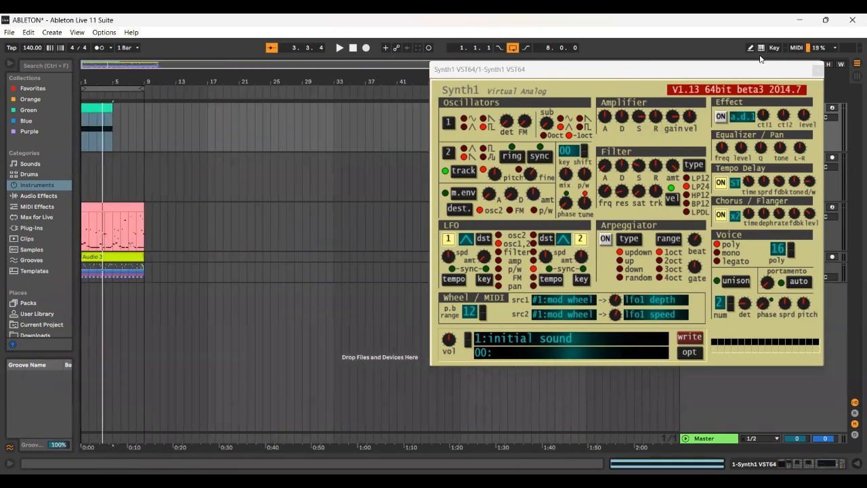
click(818, 66)
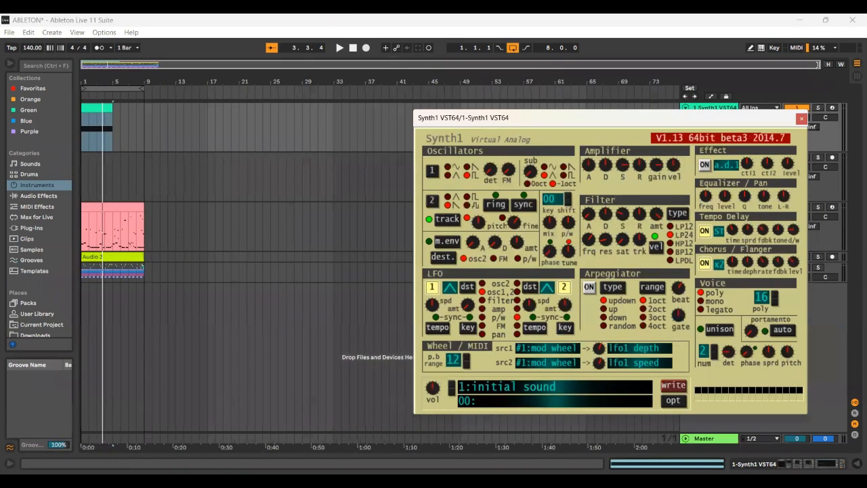
double_click(235, 91)
key(space)
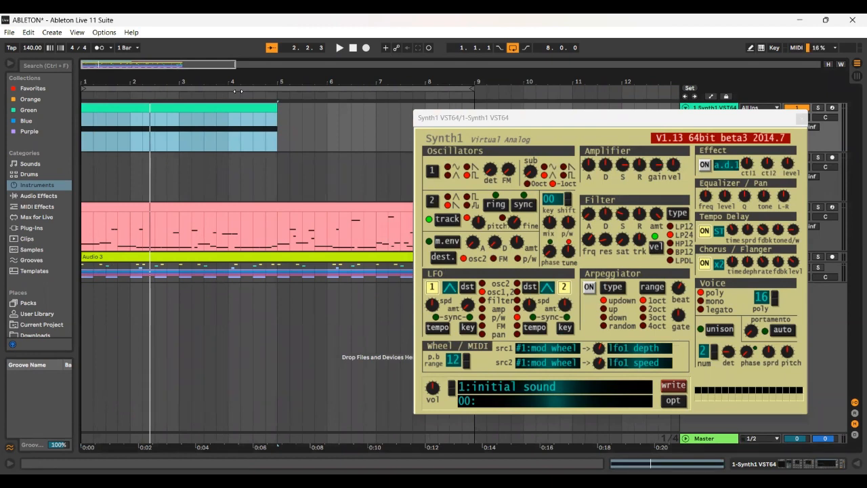
Step: Enable Synth1's modulation envelope, raise the oscillator mix and centre oscillator 2's fine tuning
click(428, 241)
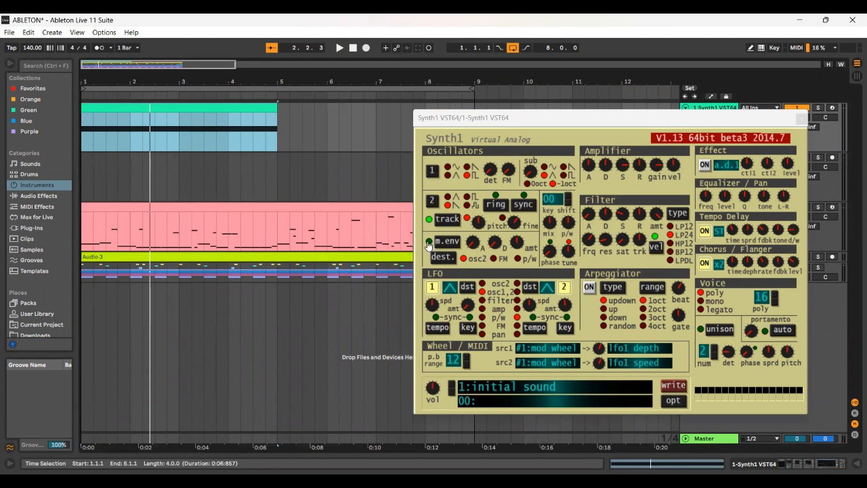
click(428, 242)
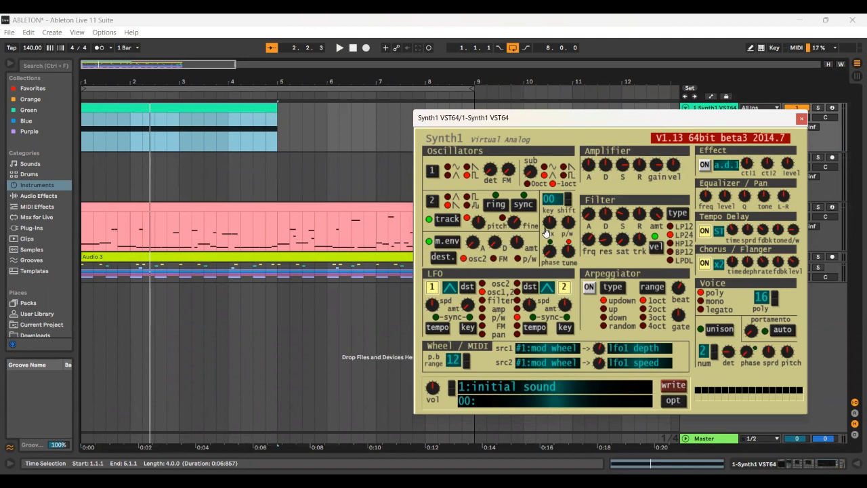
drag(551, 225, 574, 169)
drag(521, 222, 497, 224)
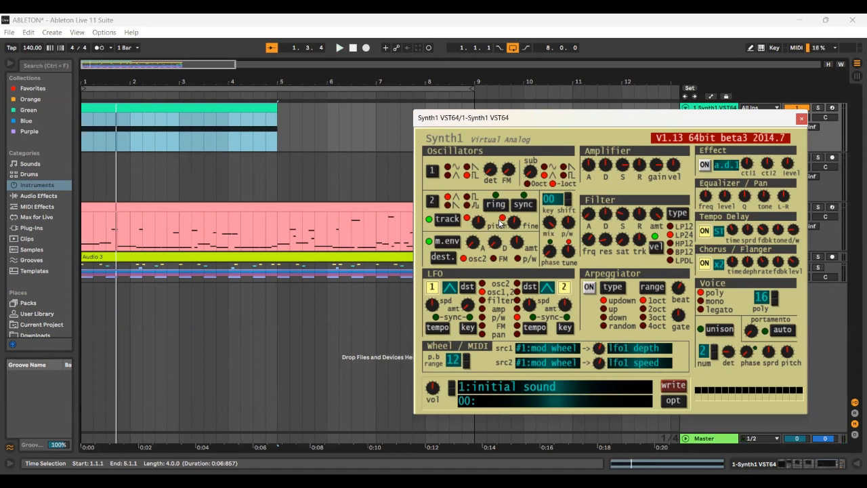
Step: Turn off Synth1's tempo delay, chorus/flanger and both LFOs, and set the voice mode to mono
click(707, 234)
click(706, 264)
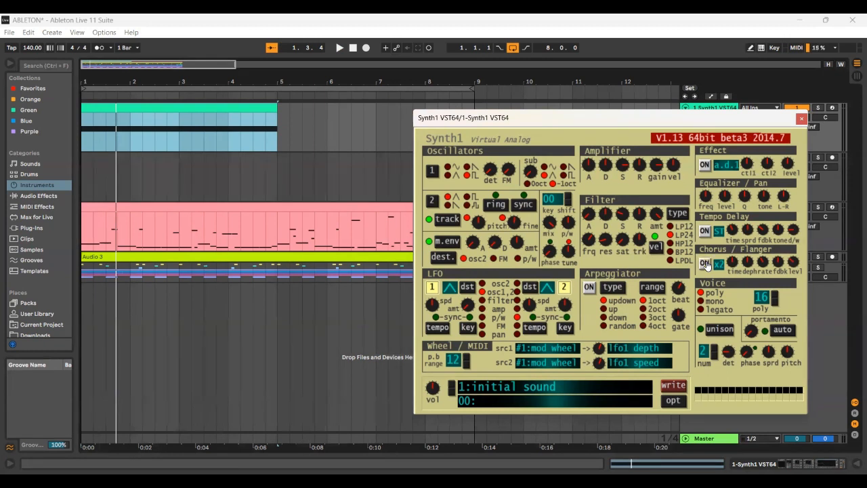
click(432, 288)
click(563, 287)
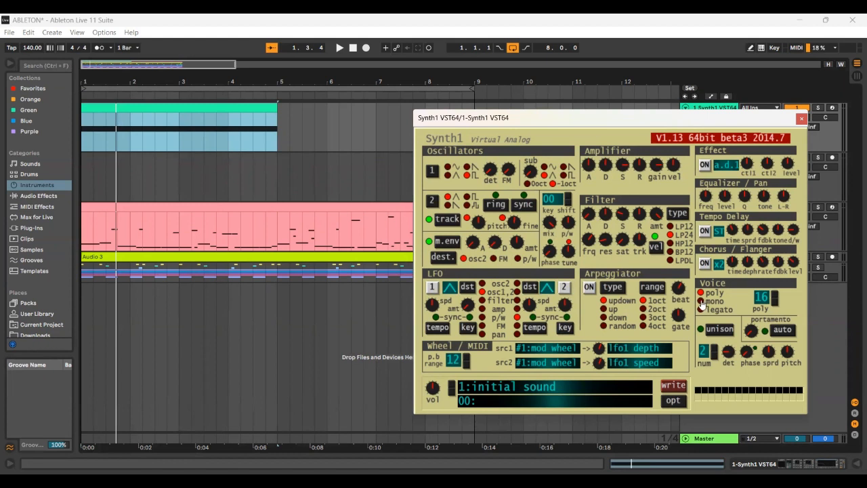
click(701, 302)
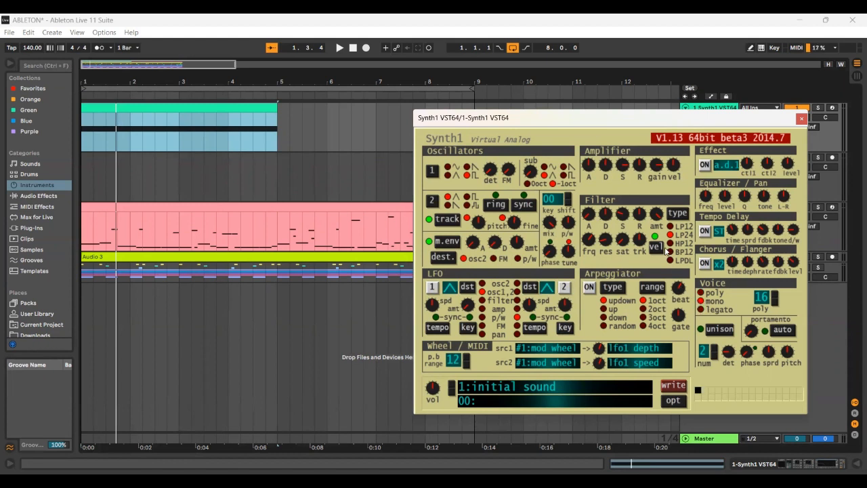
Step: Adjust the modulation envelope's decay while auditioning the bass pattern
key(space)
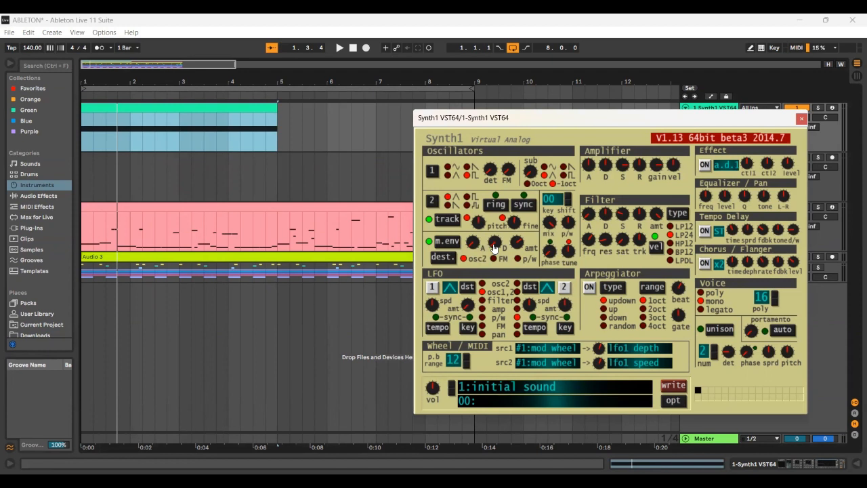
drag(494, 248, 539, 234)
key(space)
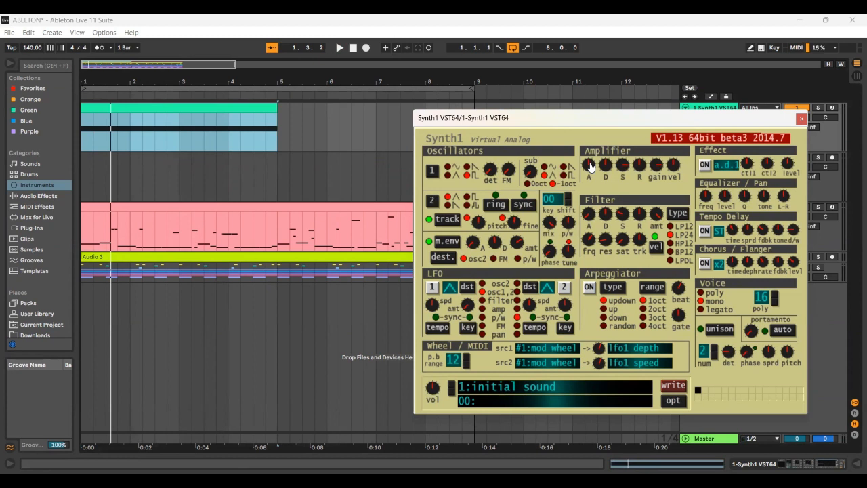
click(623, 191)
key(space)
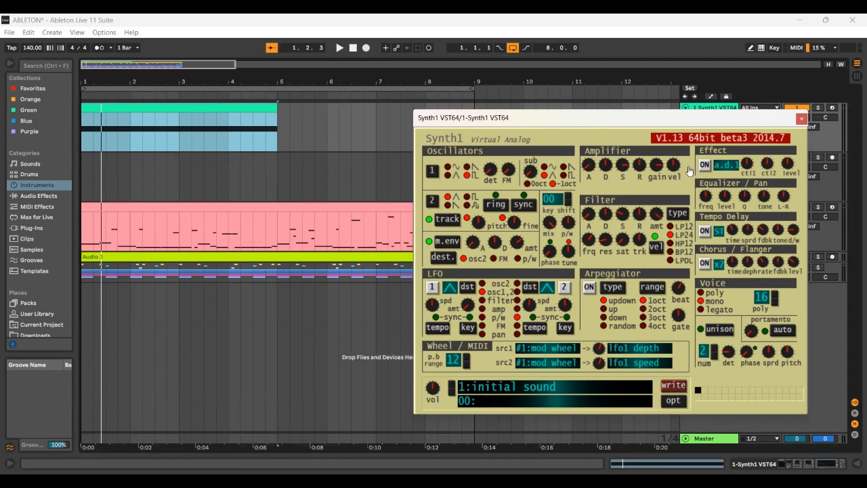
Step: Lower the amplifier's velocity sensitivity and sustain, and raise its gain
drag(688, 168, 679, 260)
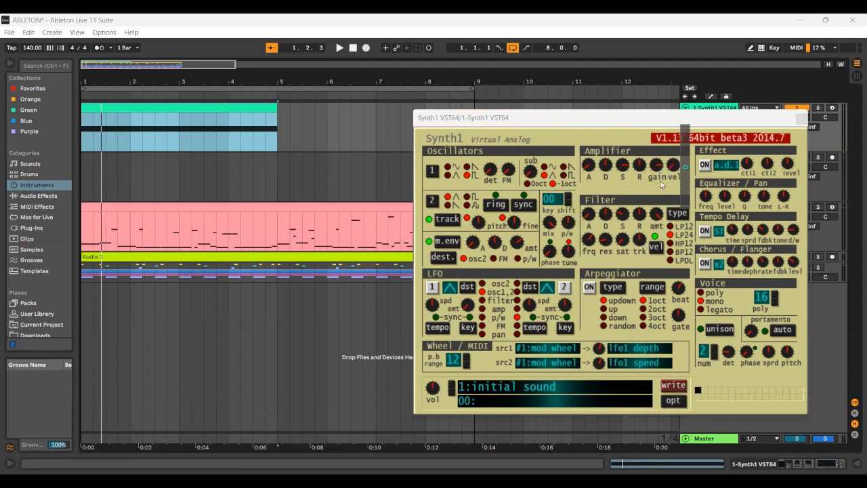
drag(656, 169, 670, 107)
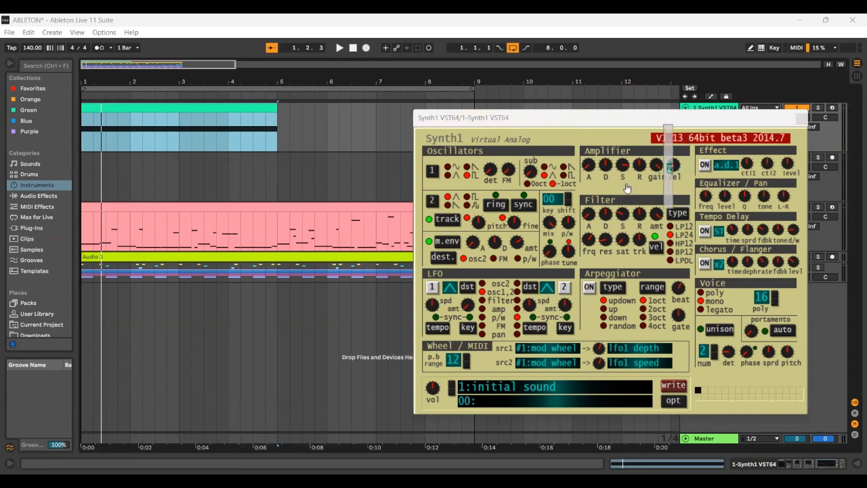
drag(623, 168, 655, 190)
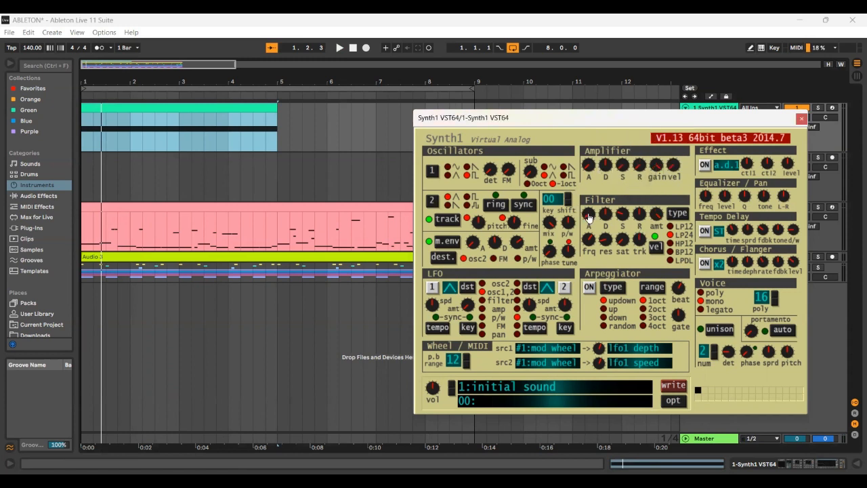
Step: Lower the filter's attack, sustain, release and key tracking, switch off its velocity response, and audition the sound
drag(589, 216, 620, 254)
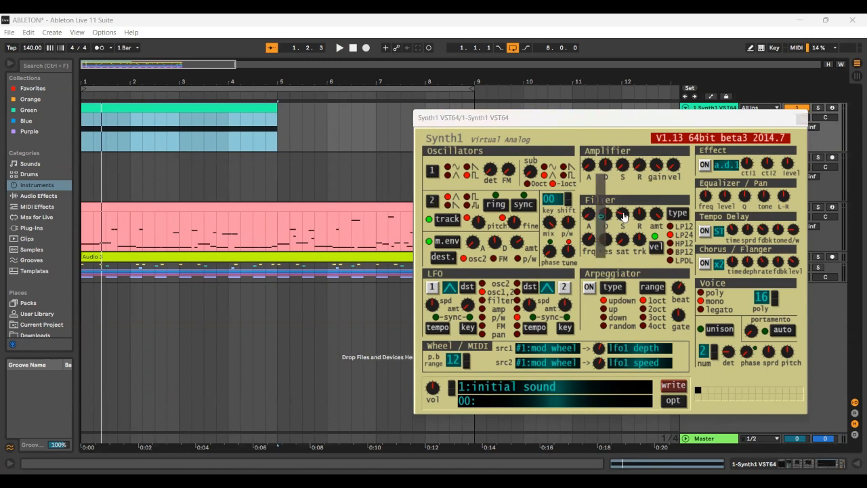
drag(622, 215, 638, 283)
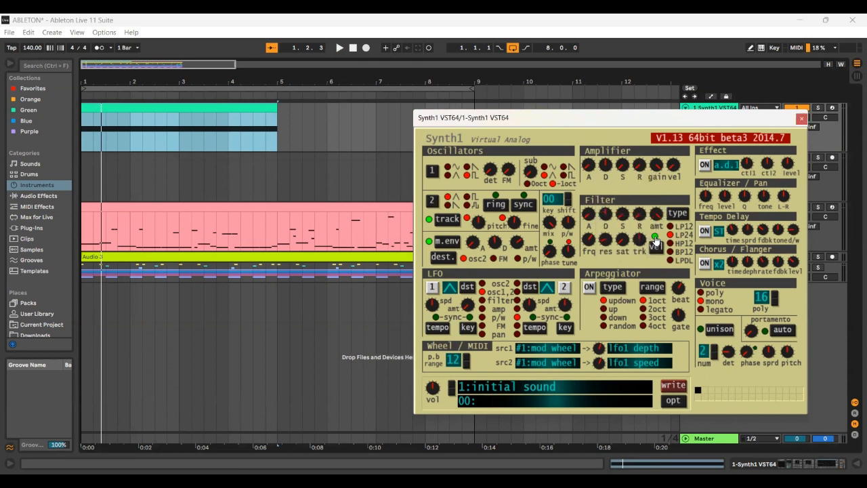
click(655, 238)
drag(640, 240, 636, 264)
click(656, 243)
drag(636, 220, 635, 224)
key(space)
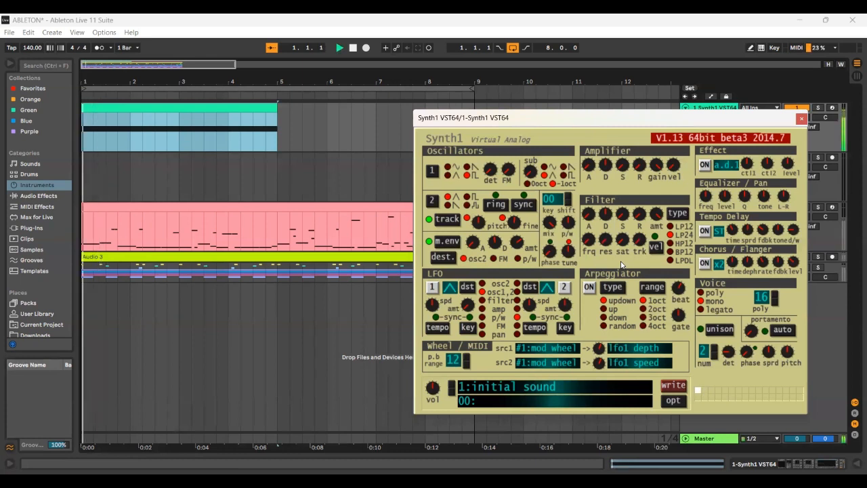
key(space)
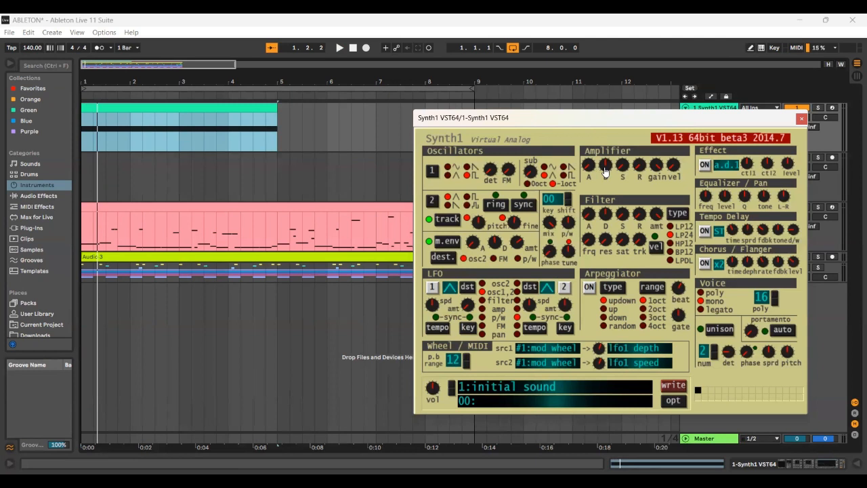
Step: Lengthen the decay of both the amplifier and filter envelopes, and audition the pattern
drag(623, 168, 630, 149)
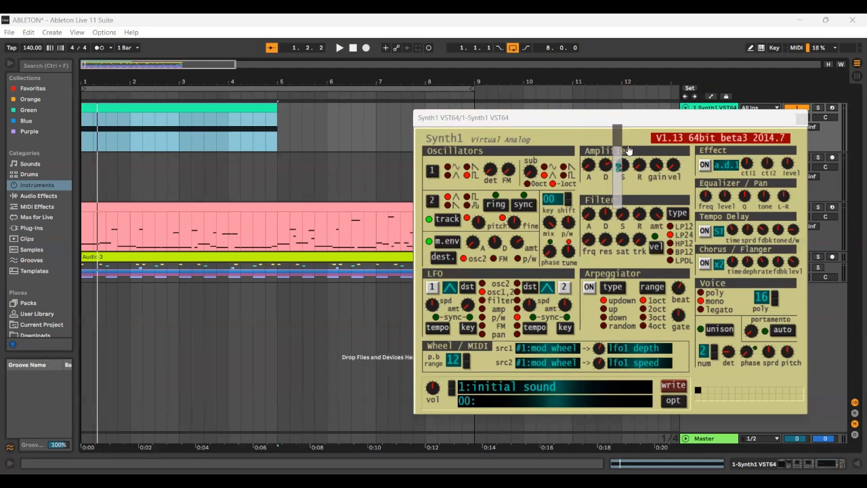
click(623, 213)
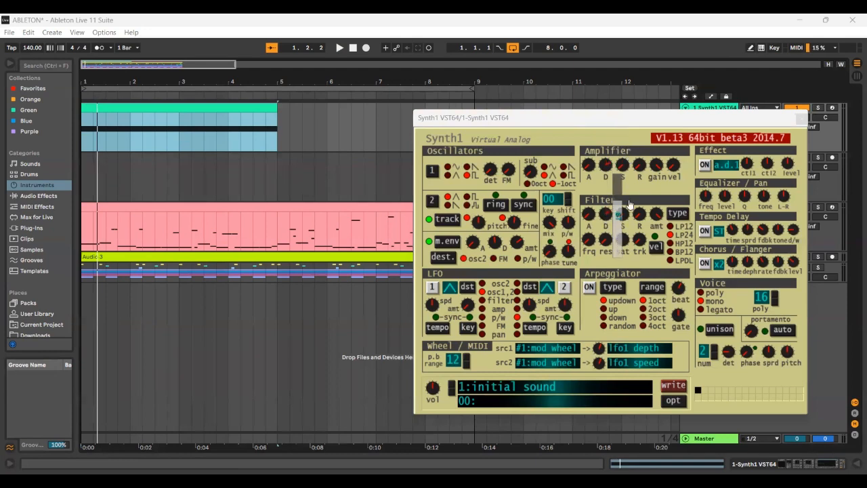
drag(630, 203, 641, 194)
key(space)
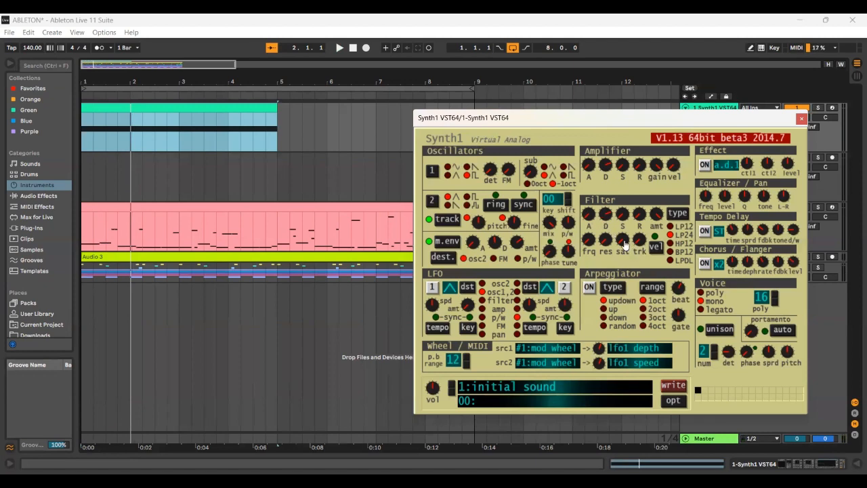
Step: Adjust the filter's saturation, audition the bass, and close the Synth1 window
drag(624, 243, 613, 263)
key(space)
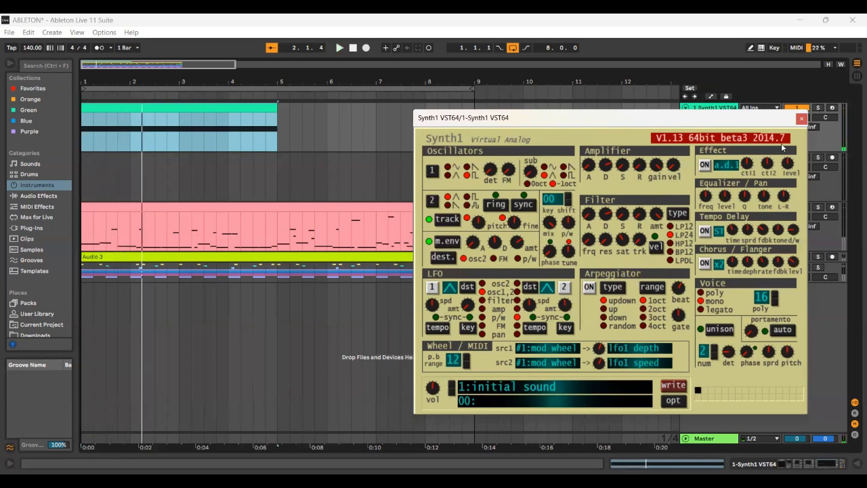
click(801, 120)
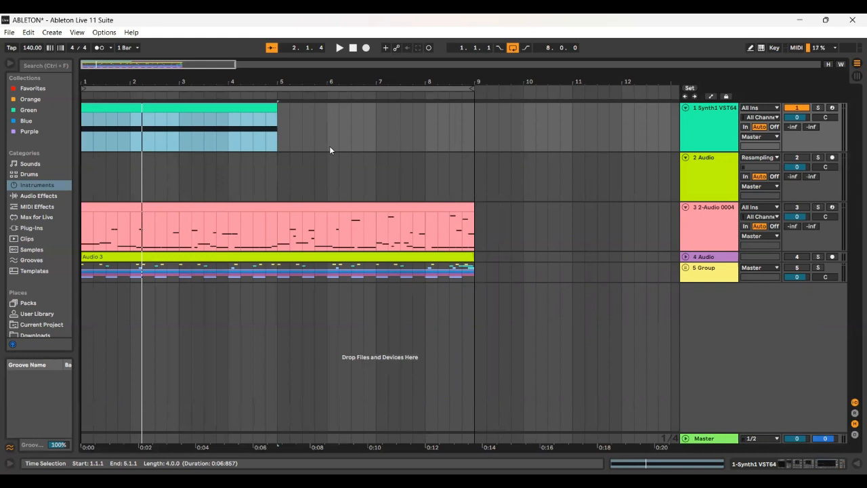
Step: Turn on the Overdrive and Warm Tube on the Synth1 track, auditioning the bass
double_click(707, 133)
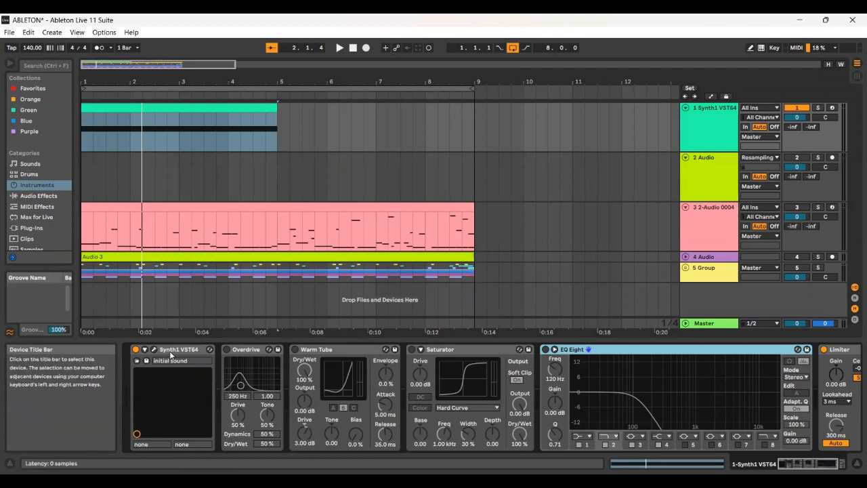
key(space)
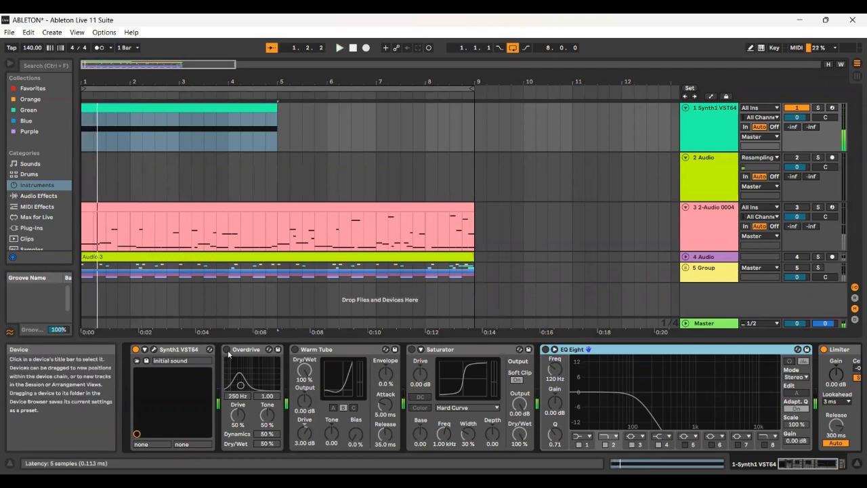
click(227, 350)
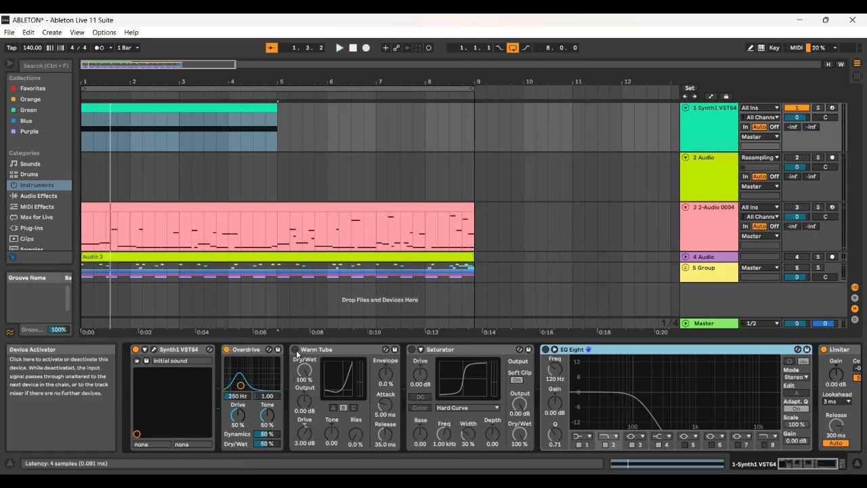
click(294, 349)
key(space)
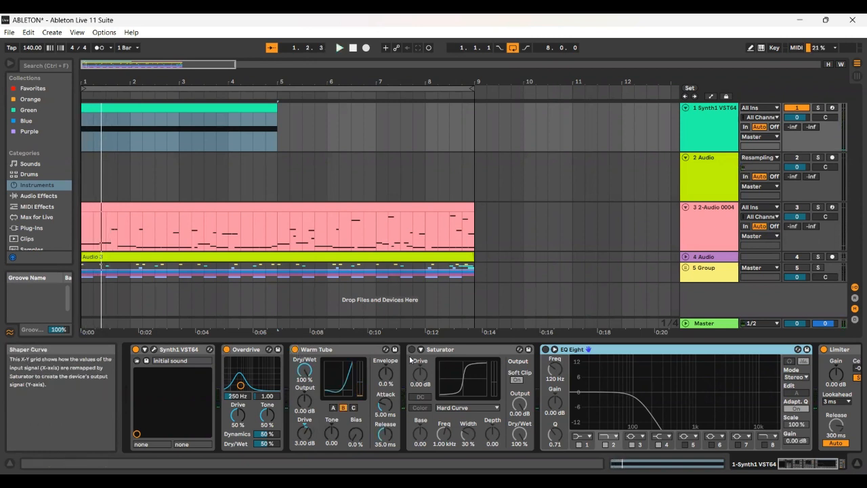
Step: Turn on the Saturator and EQ Eight on the Synth1 track, auditioning the bass after each
click(410, 350)
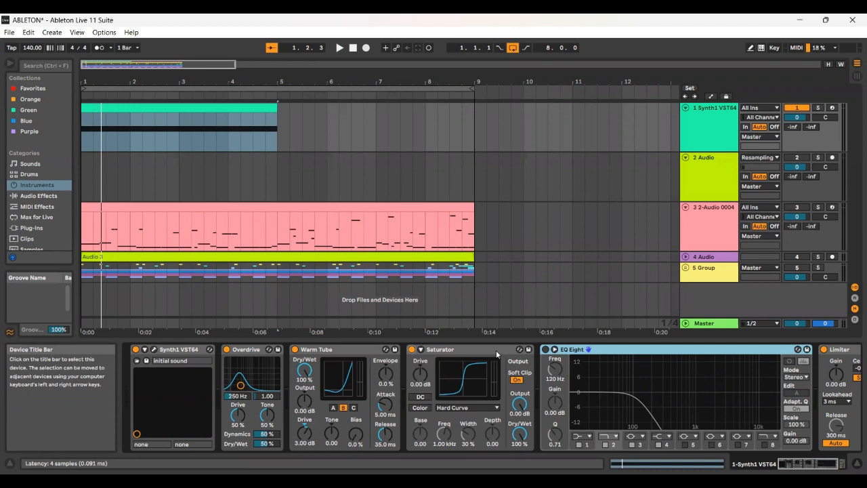
key(space)
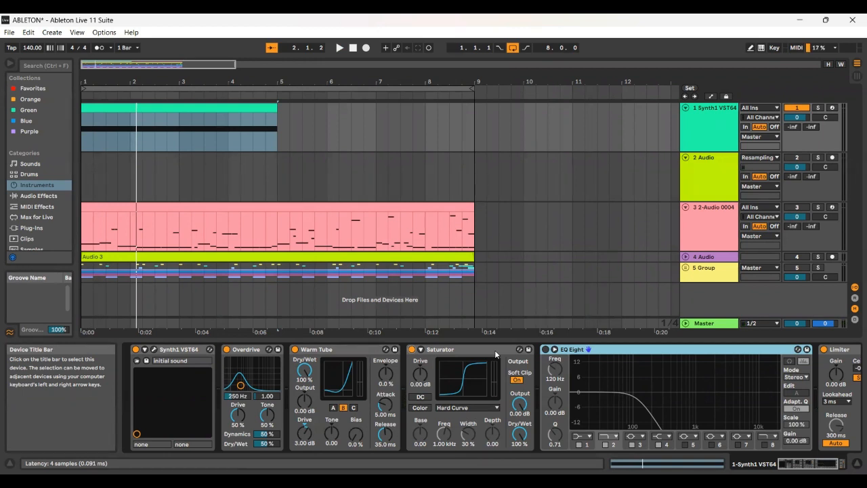
click(545, 349)
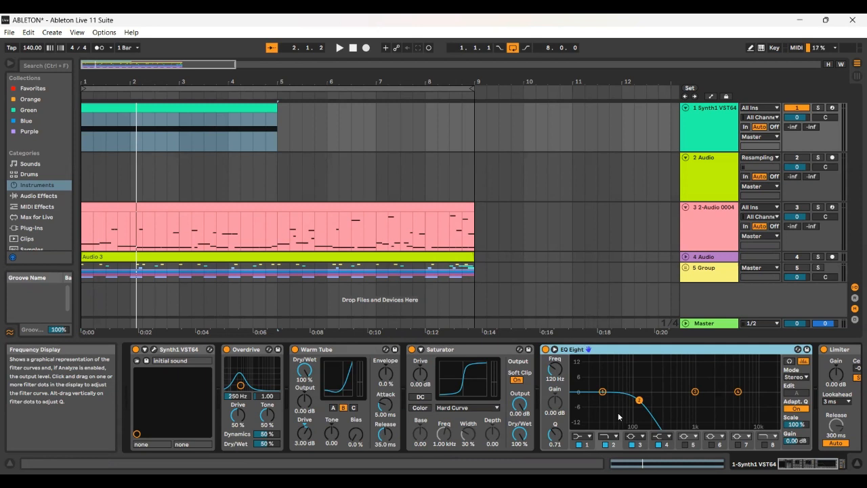
key(space)
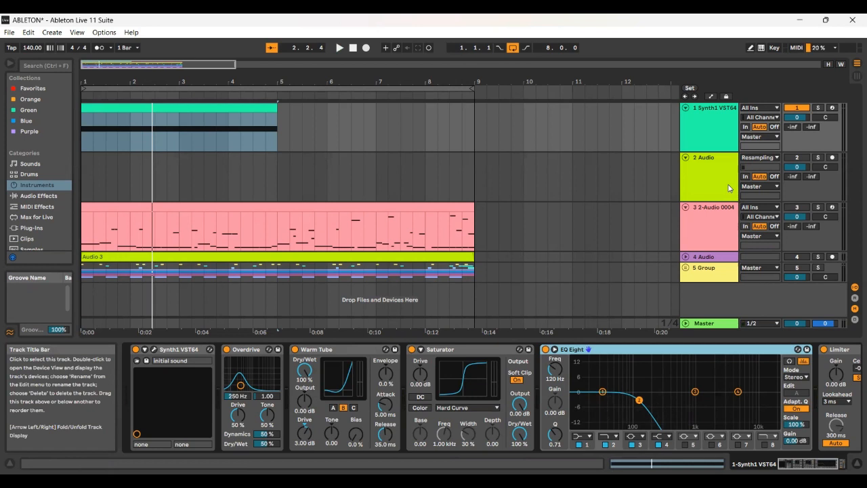
Step: Arm the 2 Audio track and record the processed bass note by resampling from bar 1 to just past bar 3
click(832, 158)
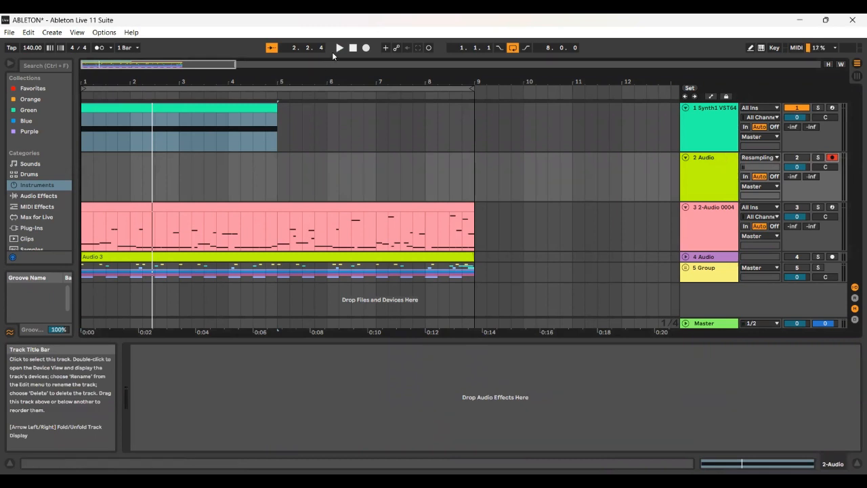
click(352, 47)
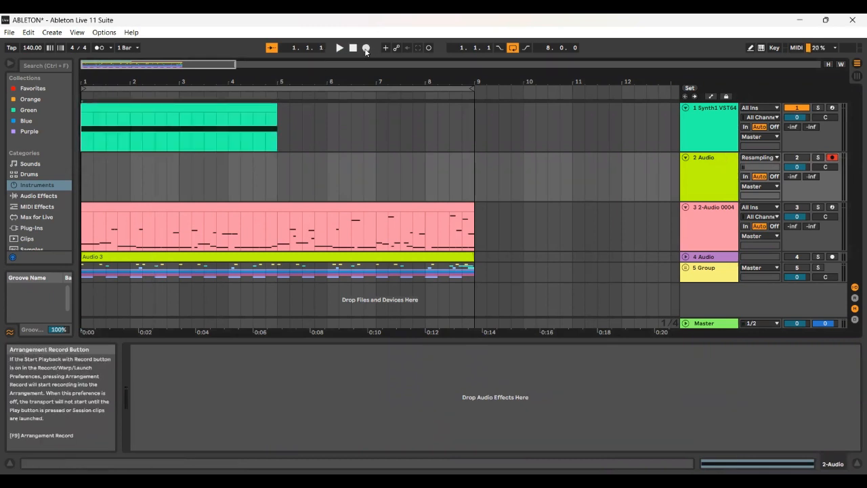
click(366, 48)
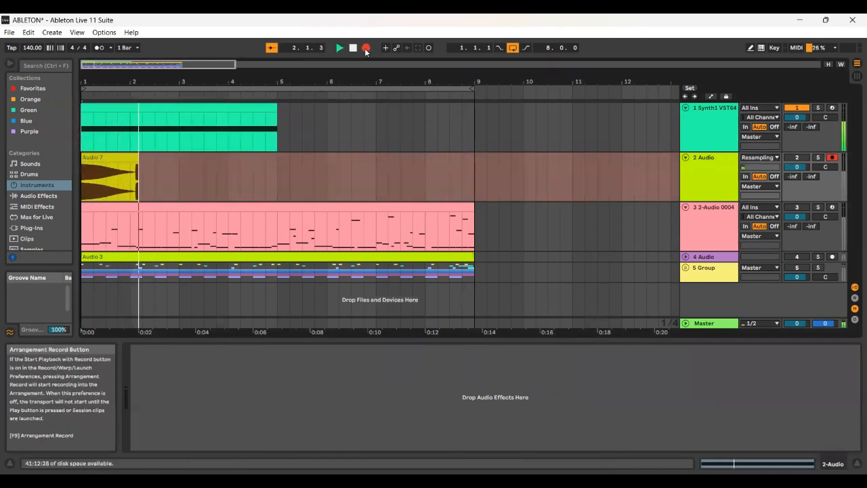
click(366, 48)
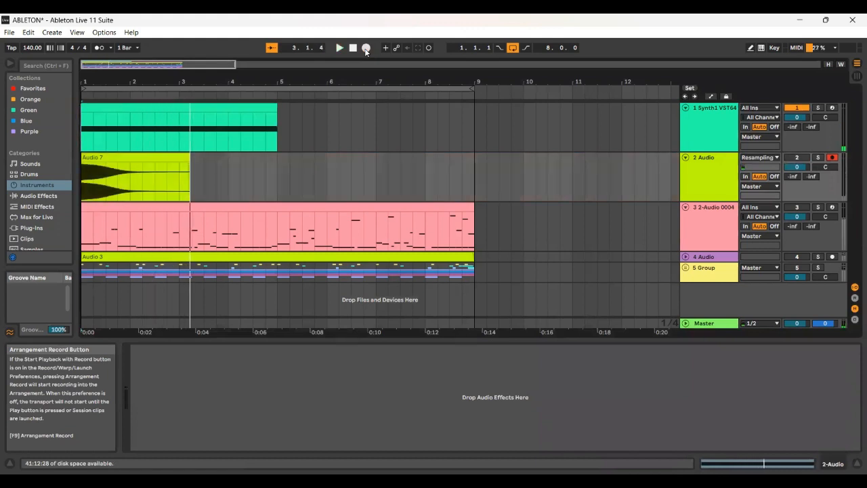
Step: Move the recorded clip on the 2 Audio track to bar 5 and switch off its warping
click(145, 158)
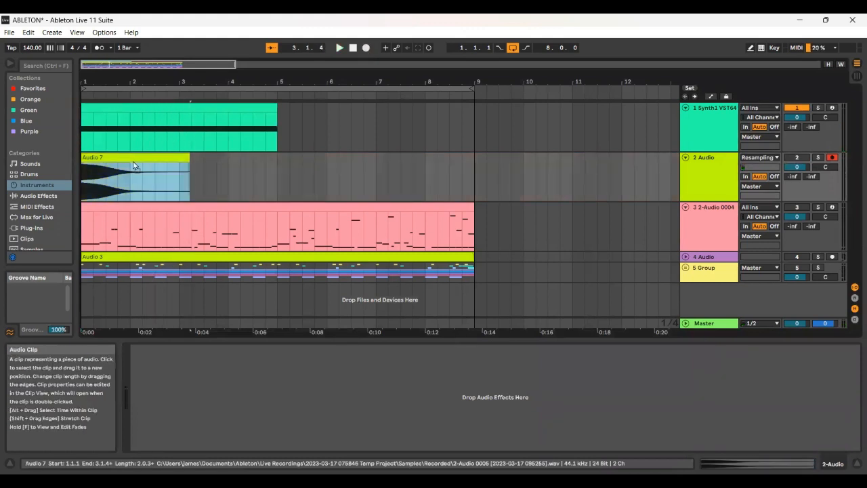
drag(133, 165, 320, 173)
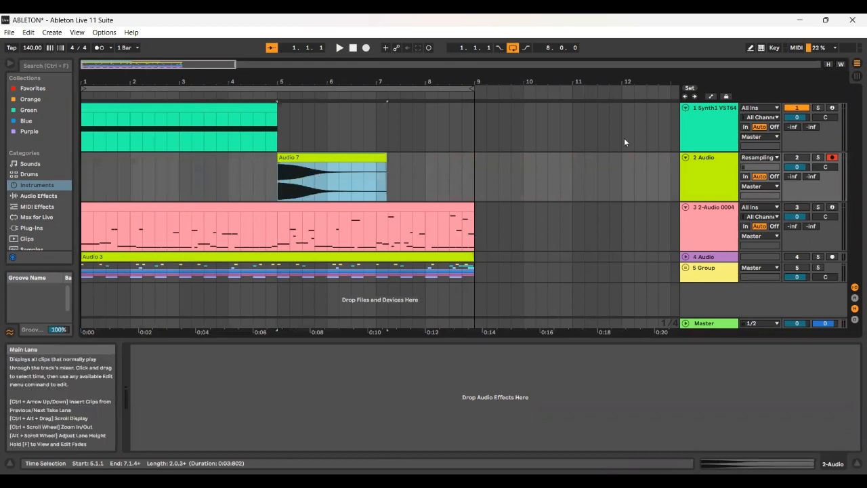
double_click(332, 178)
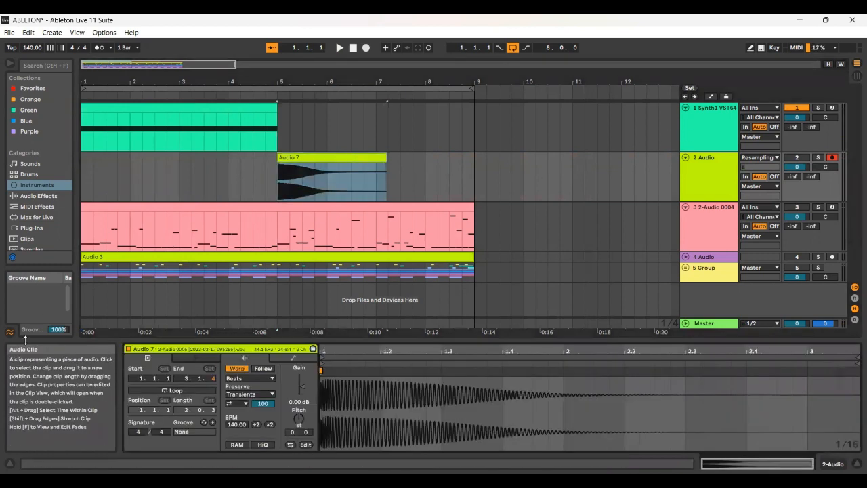
click(236, 368)
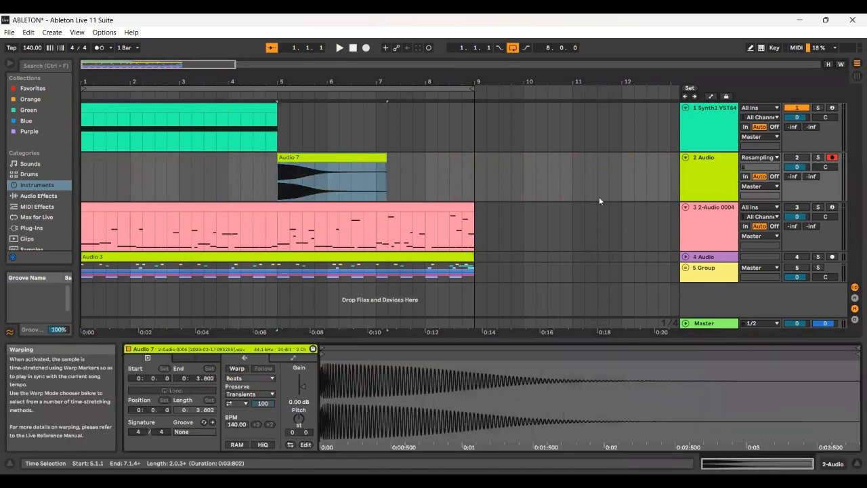
Step: Turn off the EQ Eight on the Synth1 track
click(712, 127)
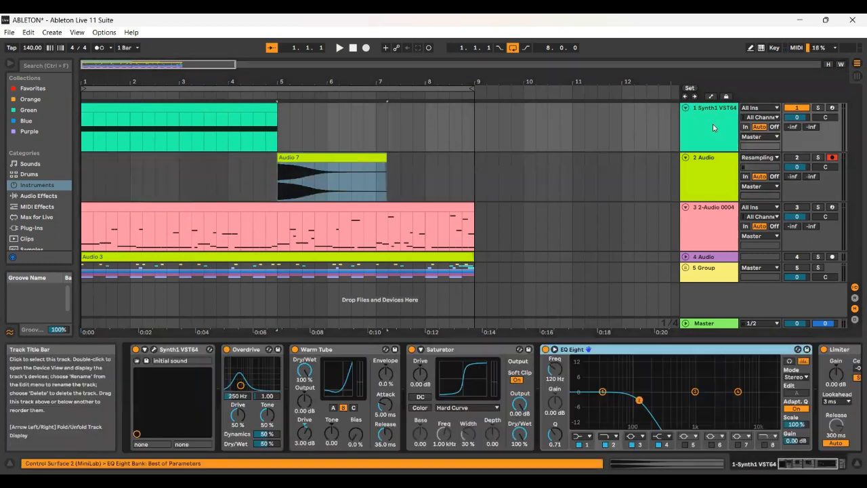
click(546, 350)
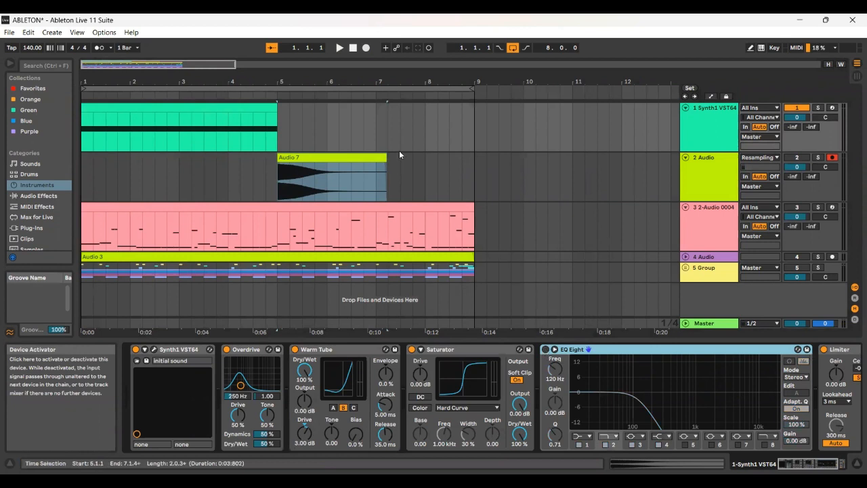
click(366, 51)
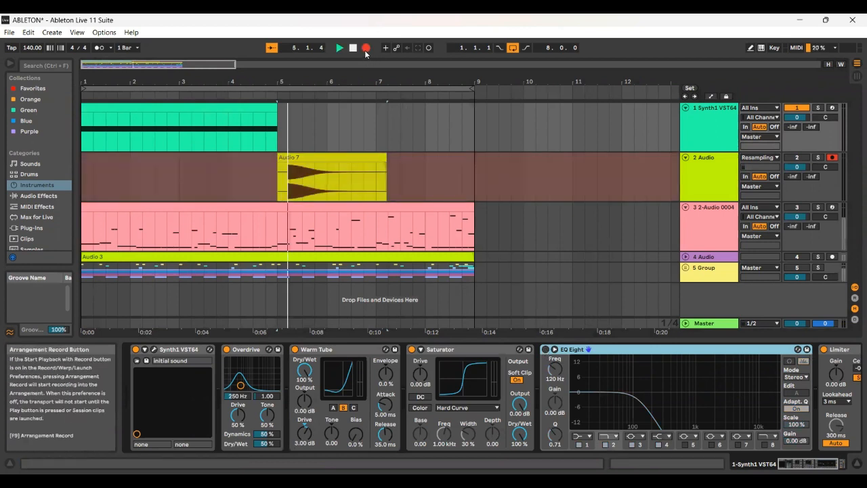
key(space)
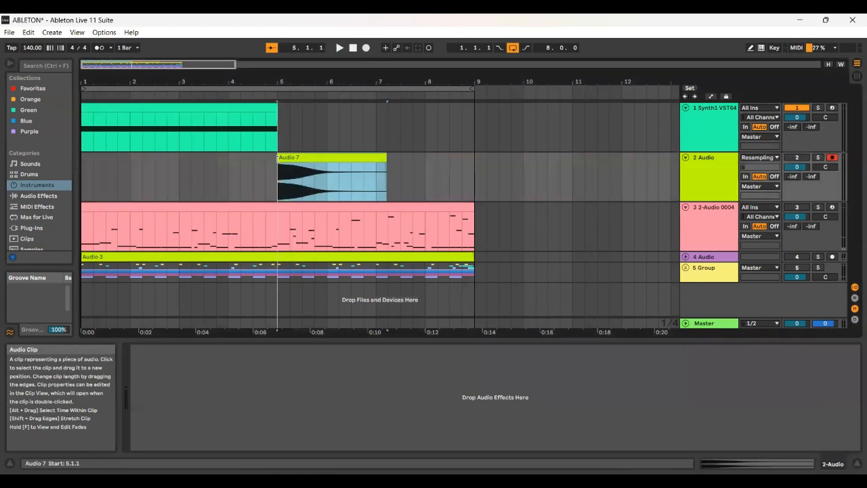
click(197, 109)
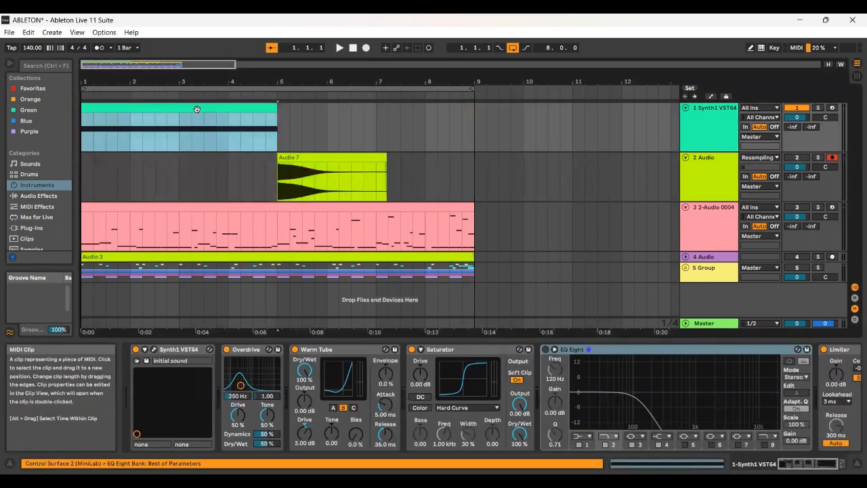
click(279, 159)
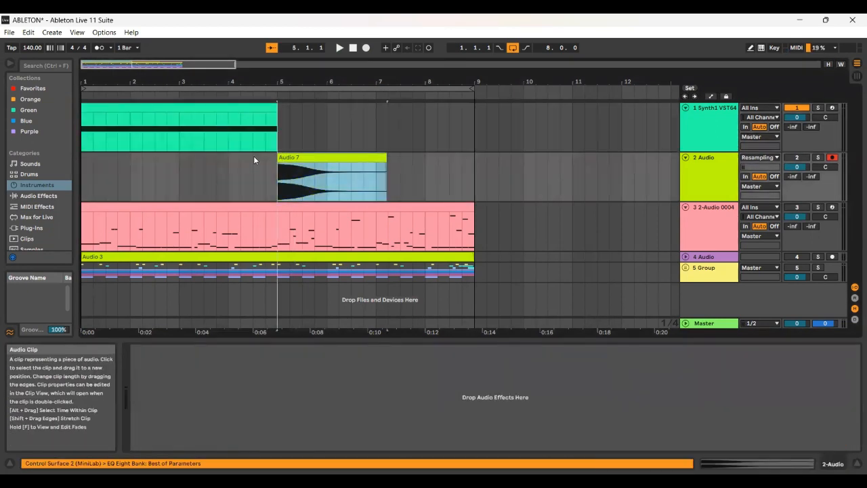
Step: Record the bass without EQ onto the 2 Audio track from bar 1, and trim the new clip to end at bar 3
click(247, 103)
click(365, 48)
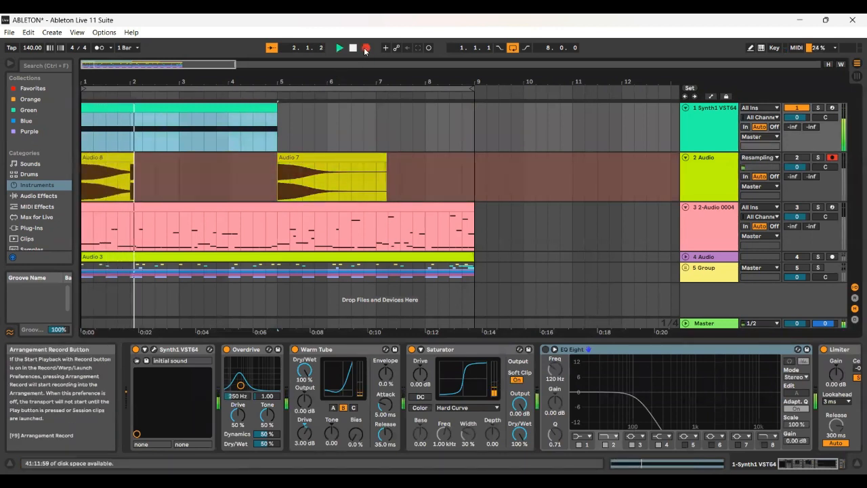
key(space)
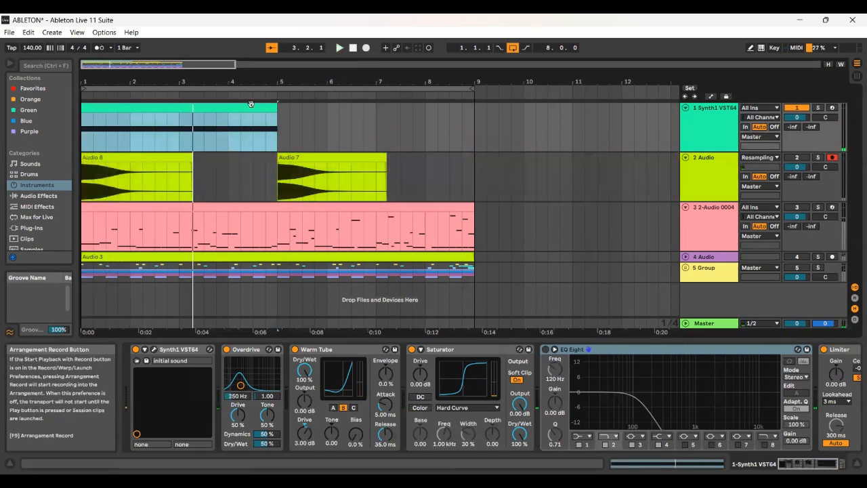
drag(194, 164, 179, 164)
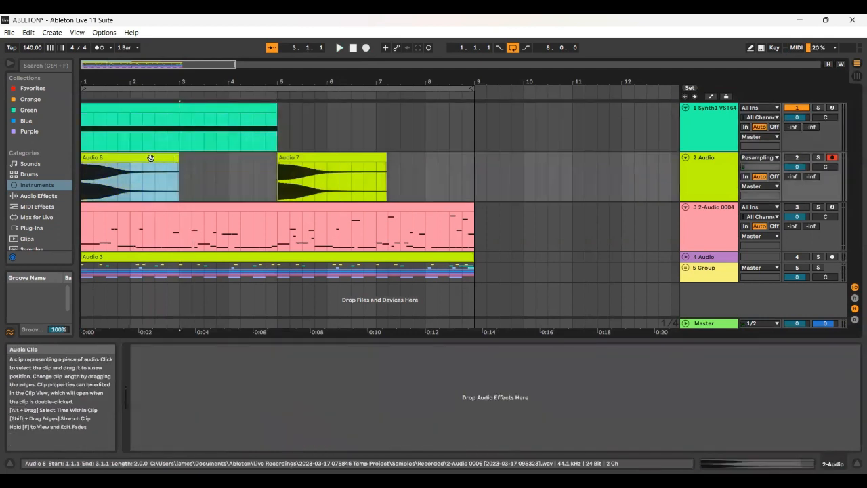
Step: Mute the Synth1 track and activate track 4 Audio
click(799, 109)
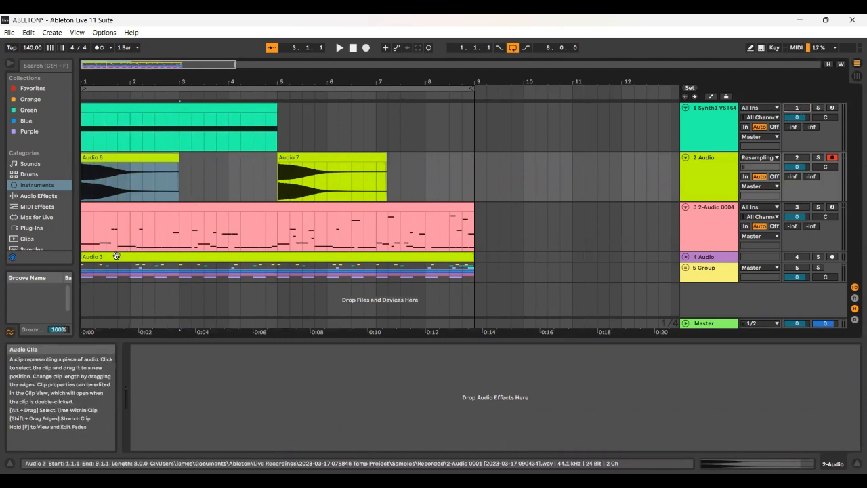
click(796, 257)
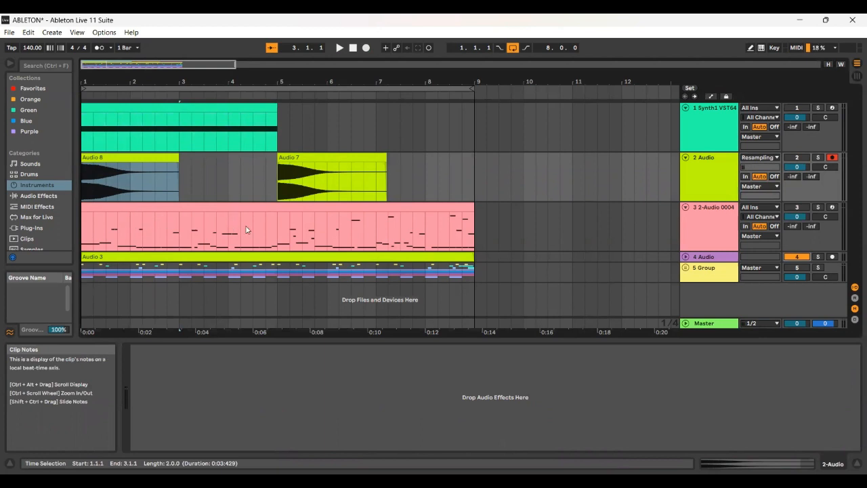
Step: Replace the sample in track 3's Sampler with the recorded clip at bar 5 and set its root key to D0
click(697, 224)
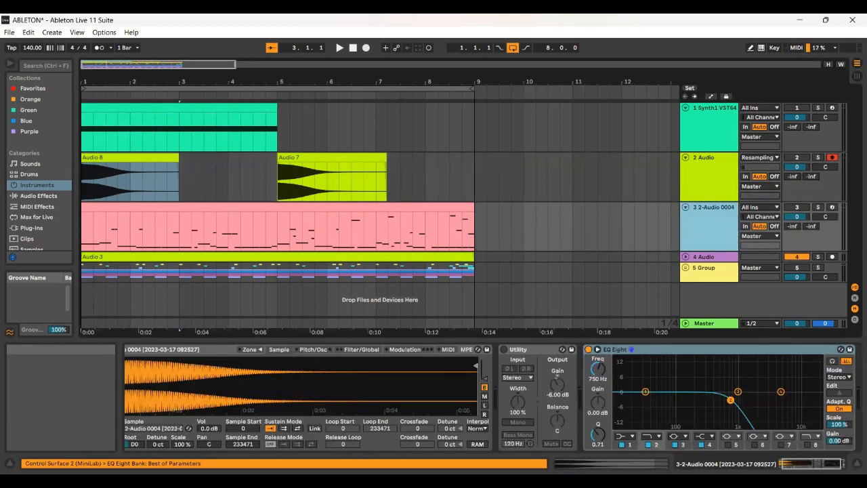
drag(794, 463, 779, 464)
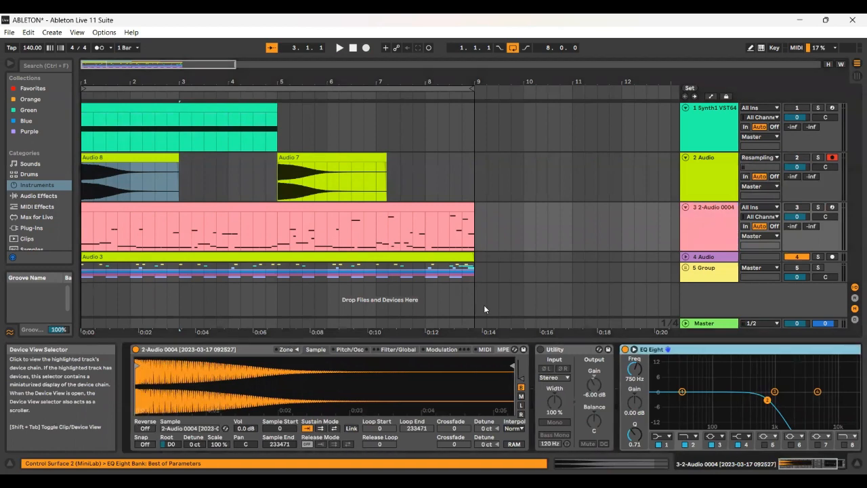
click(337, 158)
drag(243, 378, 242, 375)
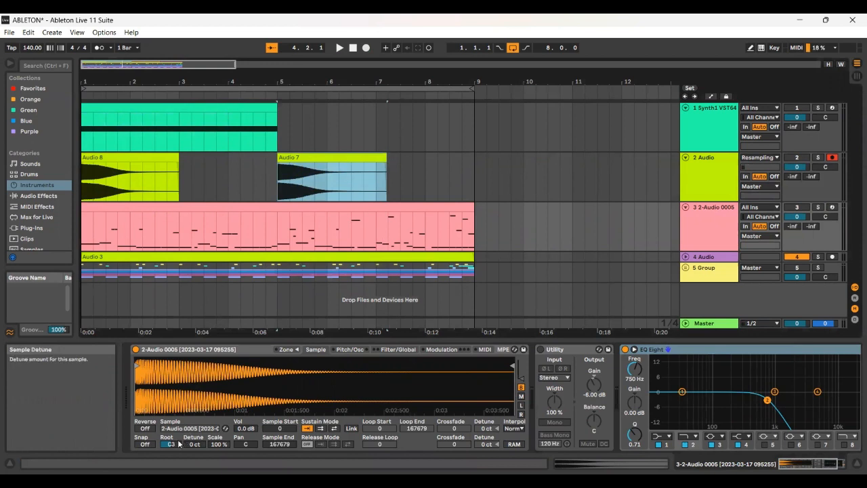
drag(171, 443, 171, 469)
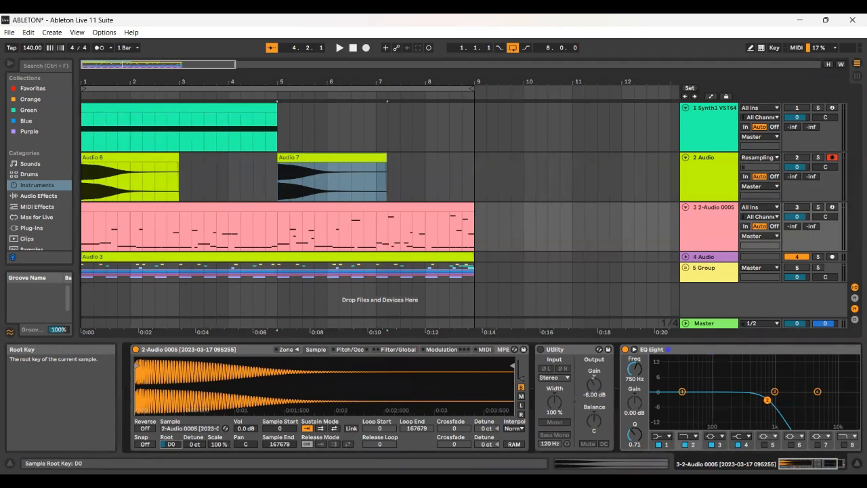
Step: Review the Sampler's pitch and filter settings, set track 3's EQ Eight filter frequency to 1.50 kHz, and activate the track
click(352, 350)
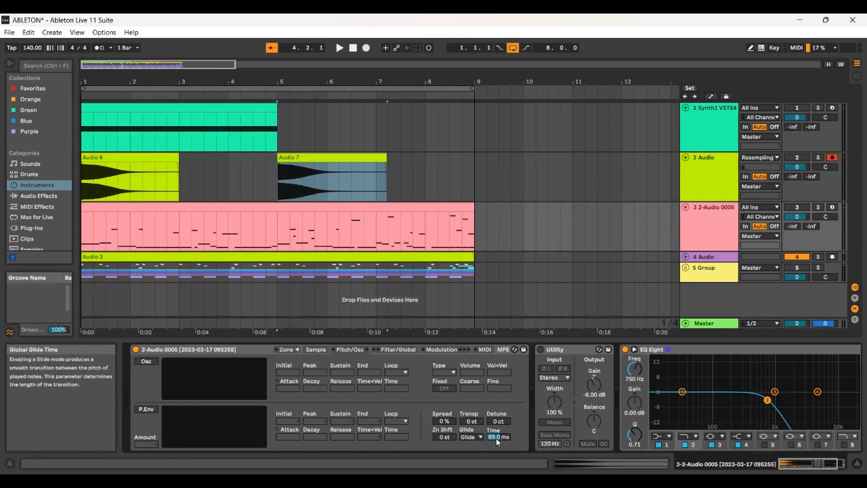
click(395, 349)
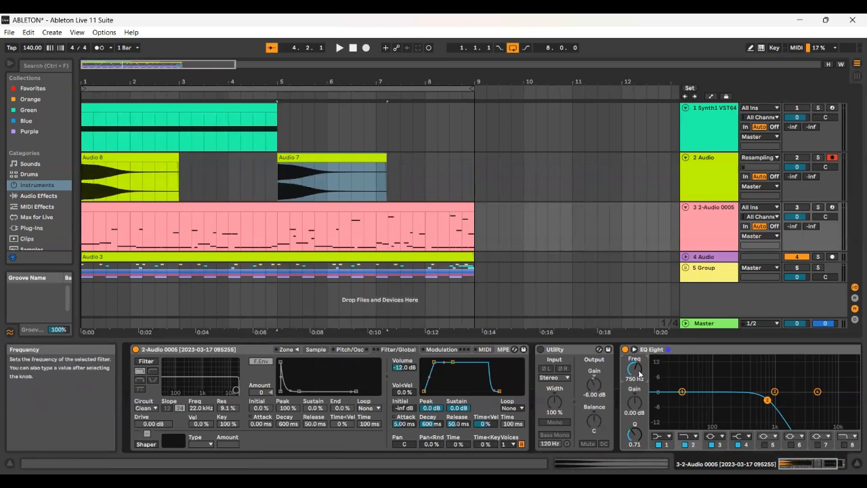
text(1500)
key(Return)
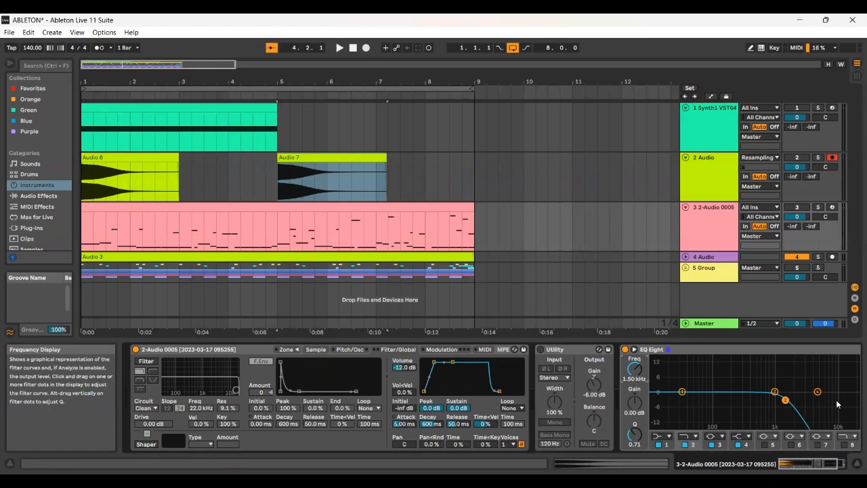
click(797, 210)
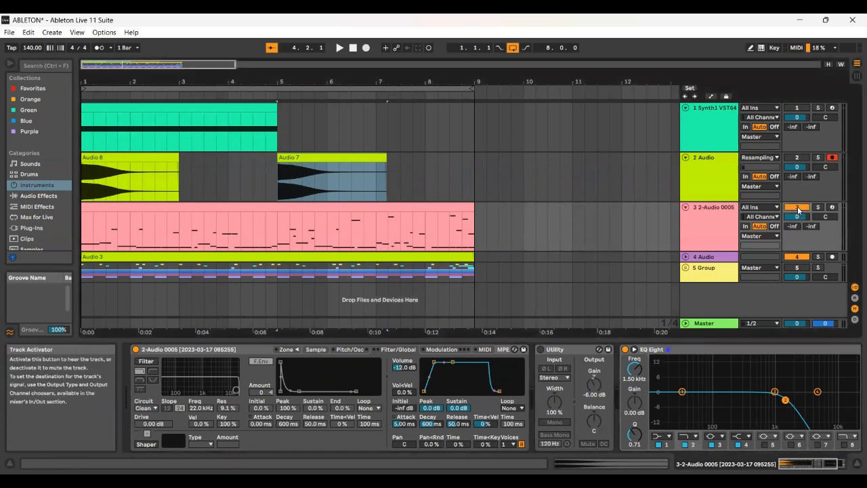
Step: Show the sample view of track 3's Sampler and play the arrangement from bar 1 to audition the bass
click(190, 207)
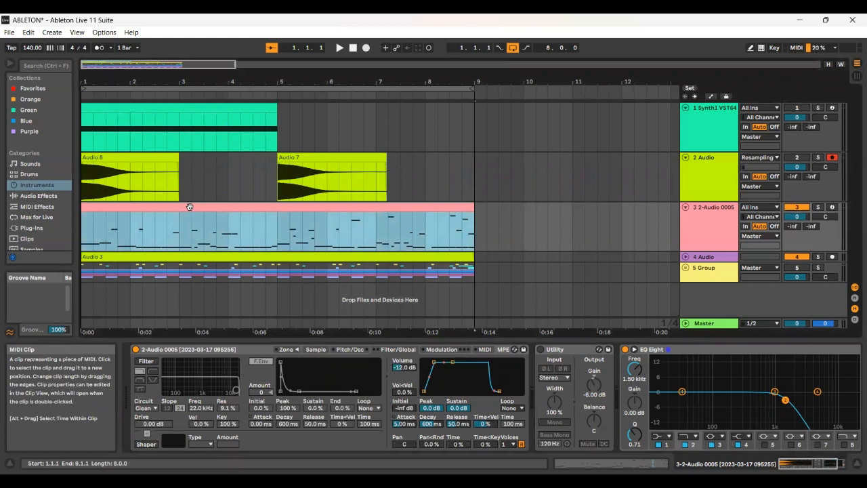
click(320, 351)
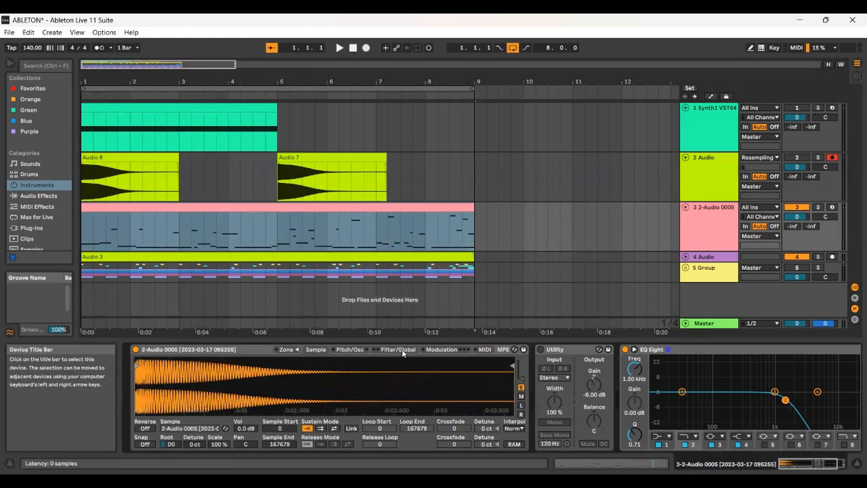
key(space)
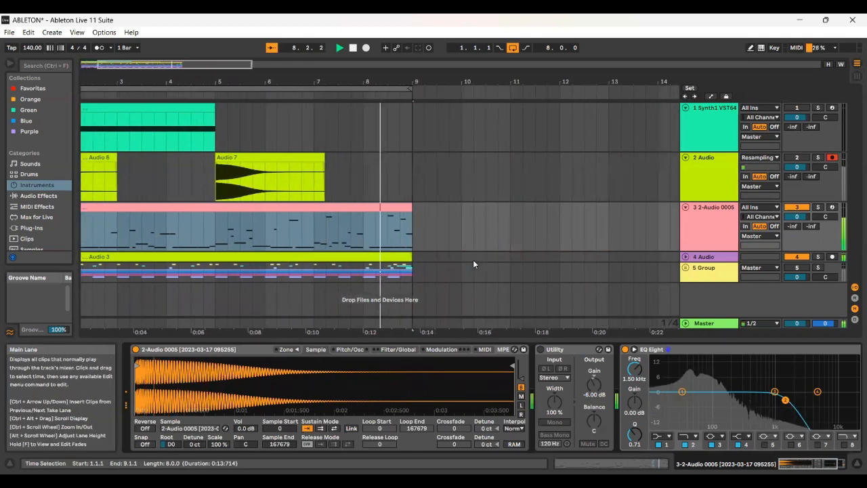
key(space)
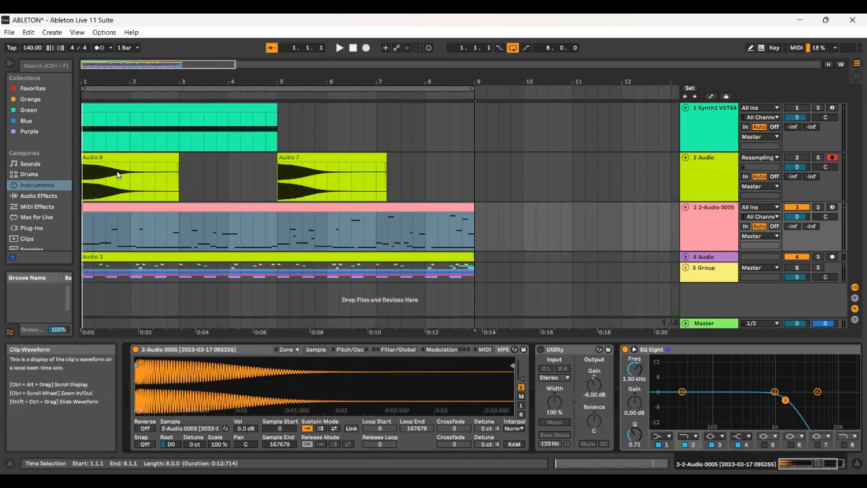
Step: Replace the sample in track 3's Sampler with the Audio 8 clip, set its root key to D0 and its sample end to 171775
click(94, 157)
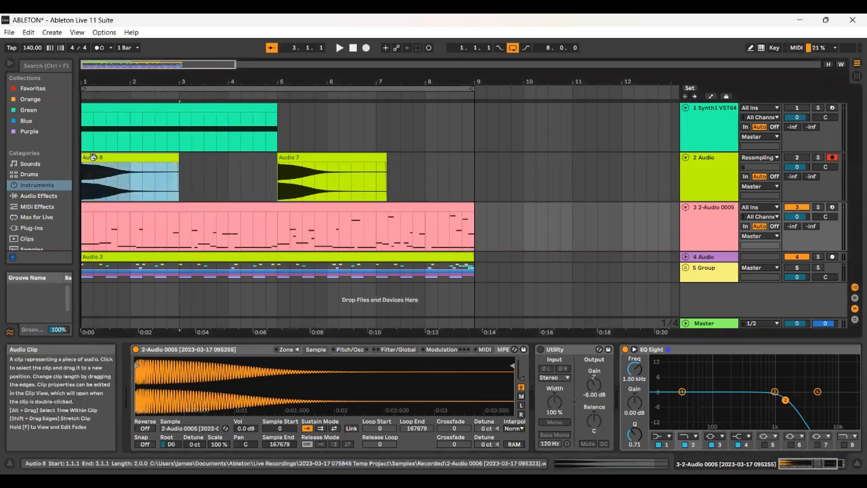
drag(93, 157, 170, 377)
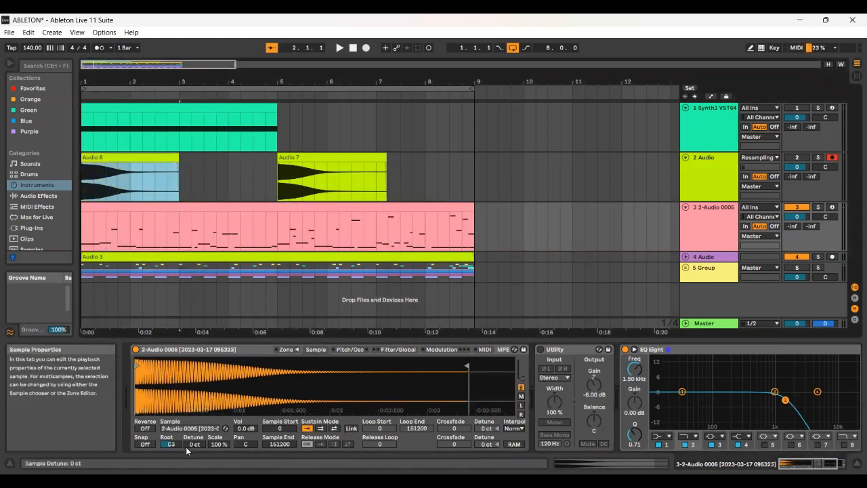
drag(171, 444, 171, 480)
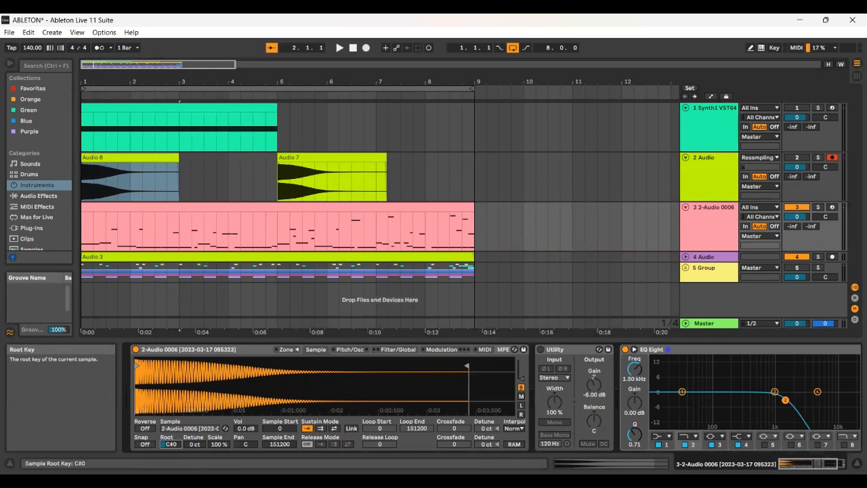
drag(171, 480, 171, 479)
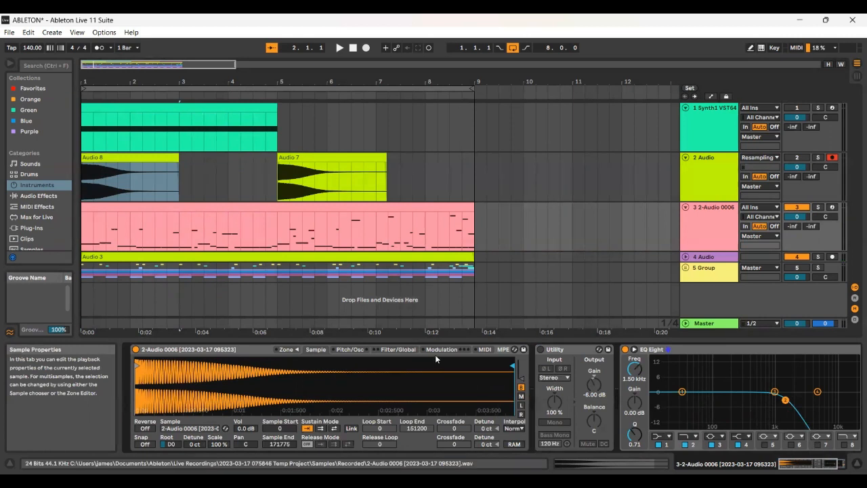
Step: Review the Sampler's volume envelope and glide settings, and play the arrangement from bar 1 to audition the new sample
click(399, 349)
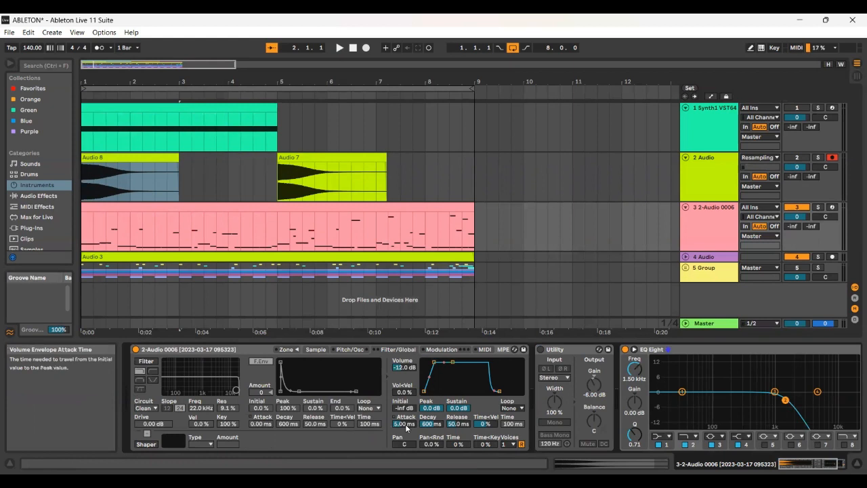
click(351, 349)
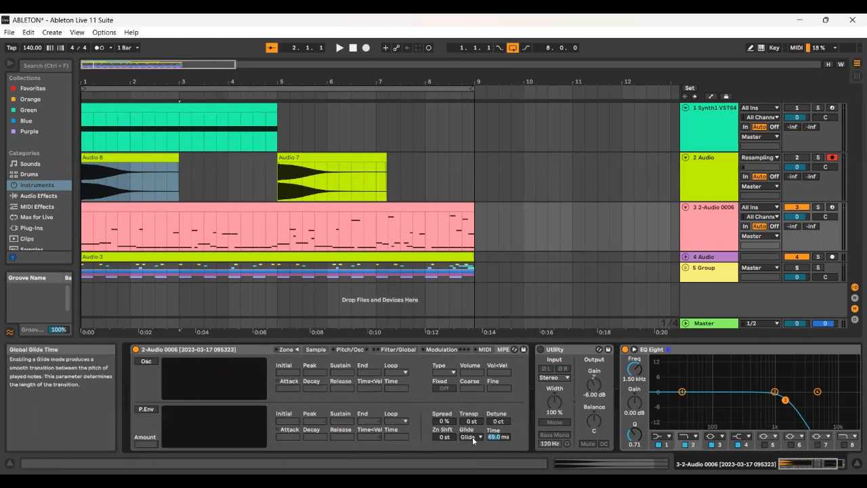
click(315, 349)
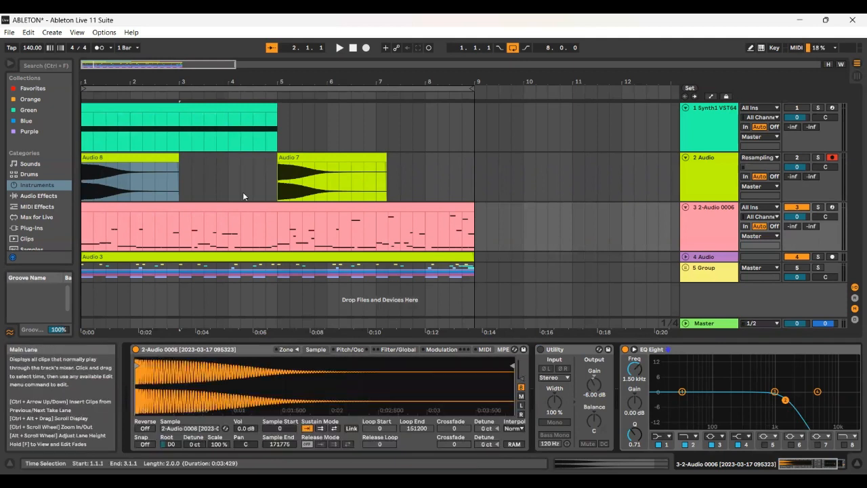
key(space)
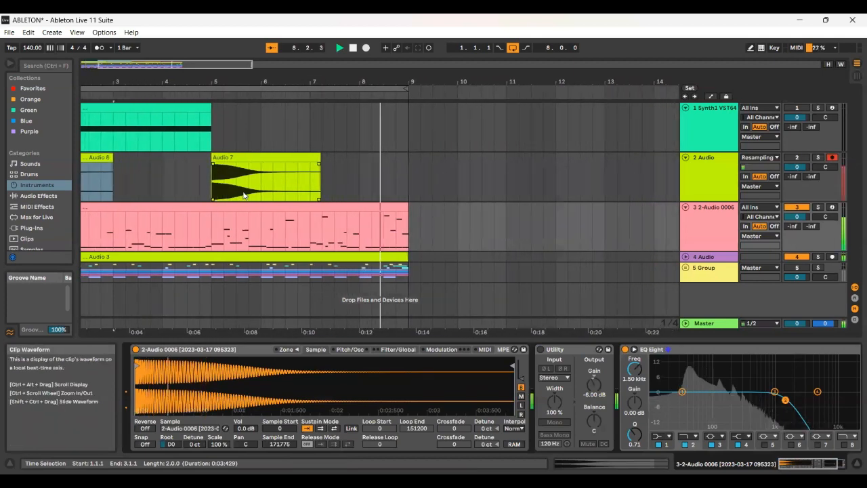
key(space)
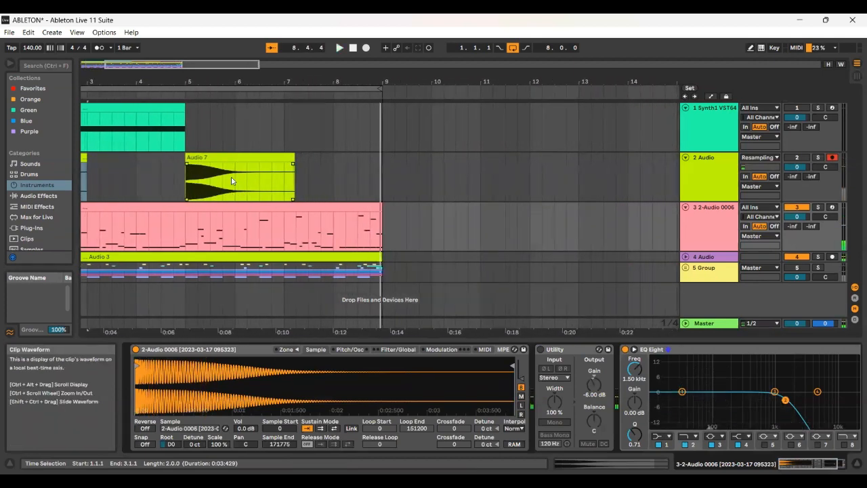
Step: Duplicate track 3's MIDI clip and the Audio 3 clip to bar 9, and duplicate track 3
drag(264, 82, 218, 68)
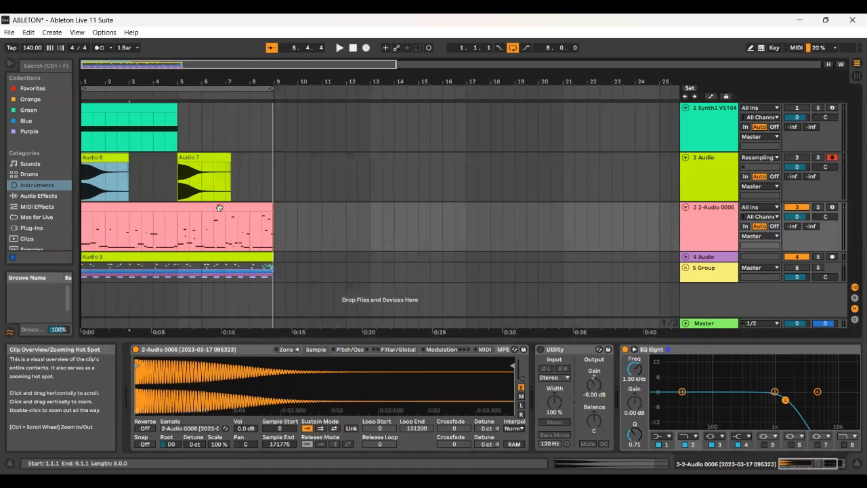
click(187, 258)
click(151, 205)
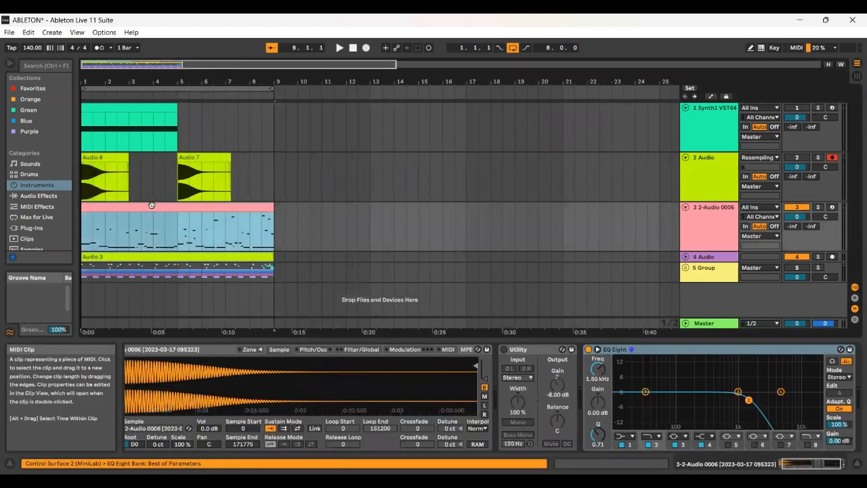
key(ctrl+d)
click(698, 216)
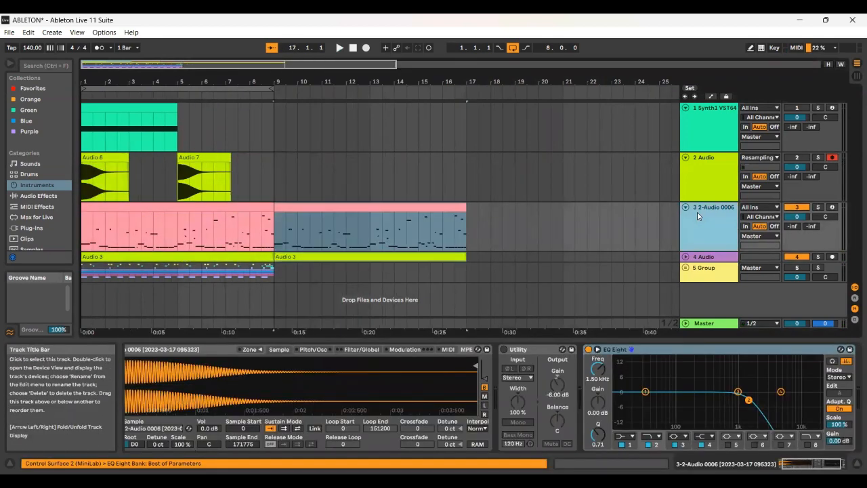
key(ctrl+d)
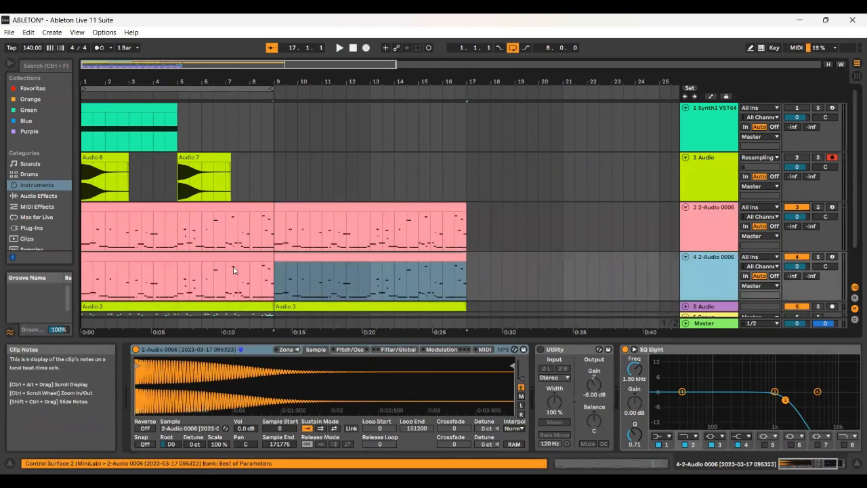
Step: Delete the bar 1 clip on track 4 and the bar 9 clip on track 3, and extend the loop to 16 bars
click(240, 255)
key(Delete)
click(310, 207)
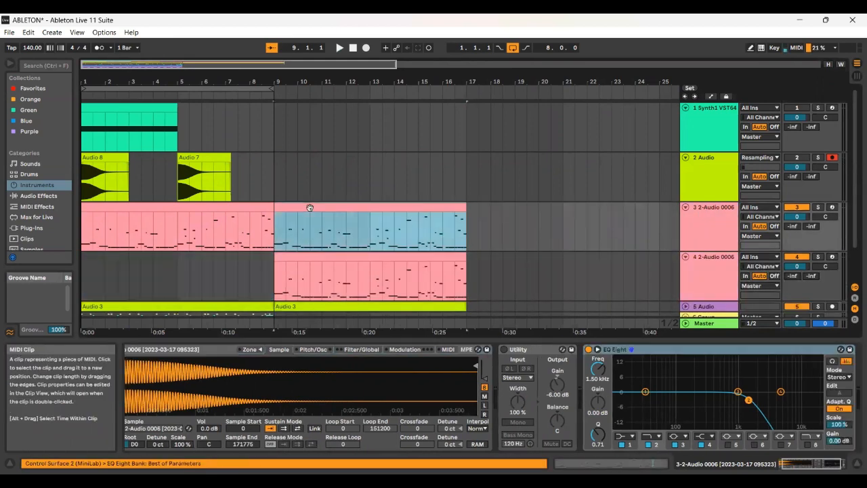
key(Delete)
drag(273, 89, 463, 107)
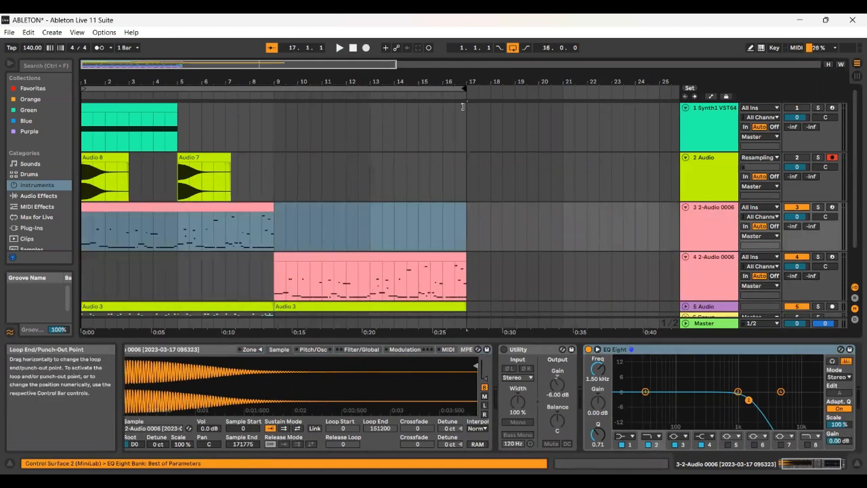
Step: Replace the sample in track 3's Sampler with the Audio 7 clip and set its root key to D0
click(699, 283)
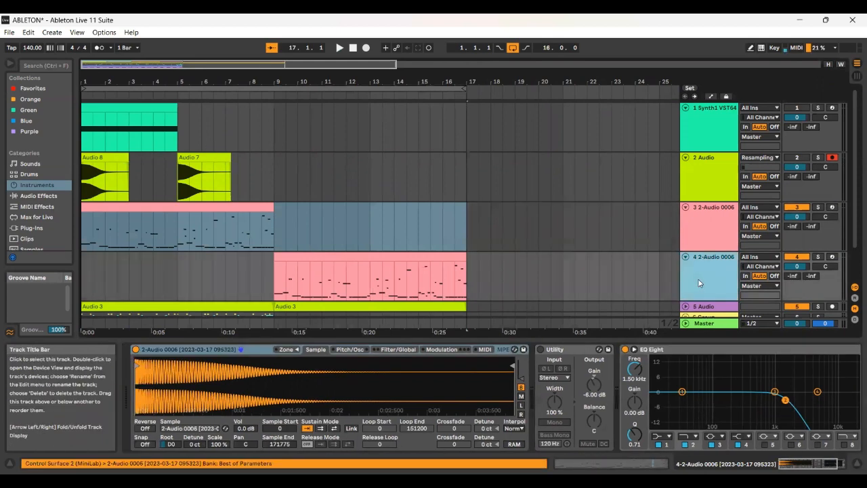
click(712, 231)
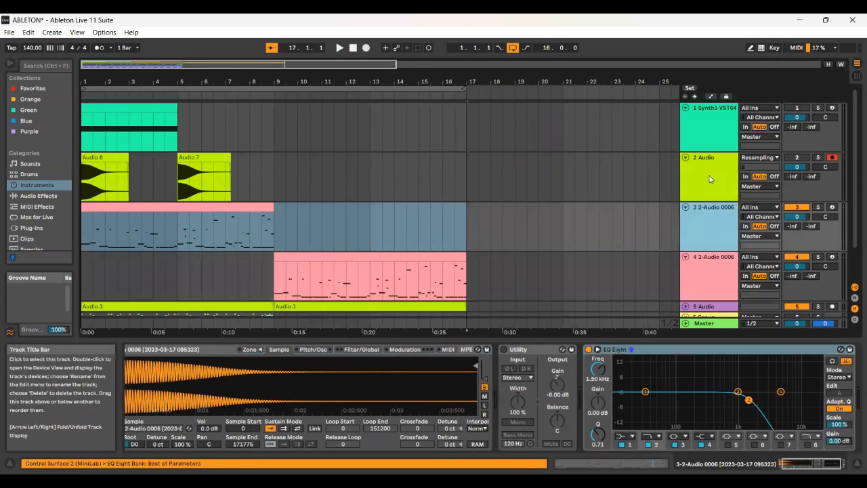
click(200, 161)
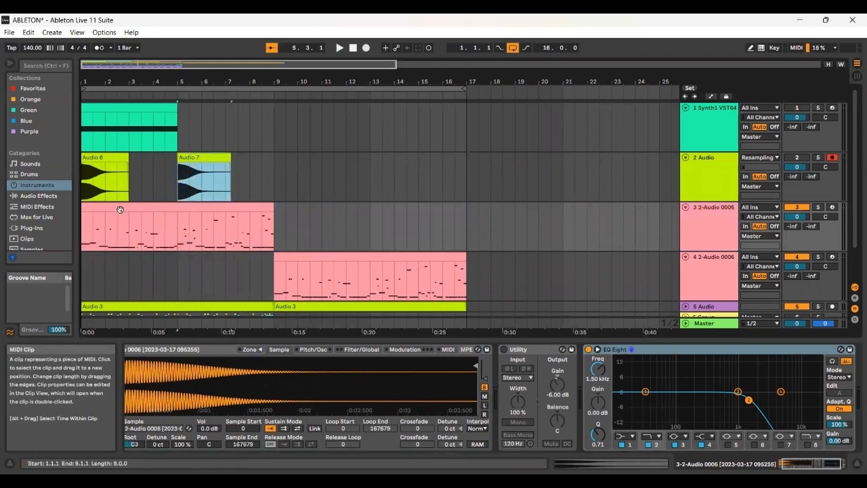
click(211, 210)
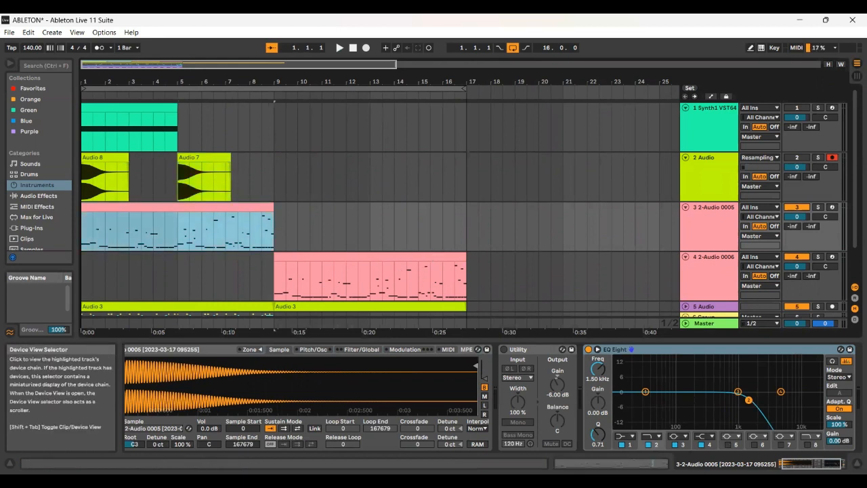
Step: Play the arrangement from bar 1 to compare the two bass samples, and turn off the arrangement loop
key(space)
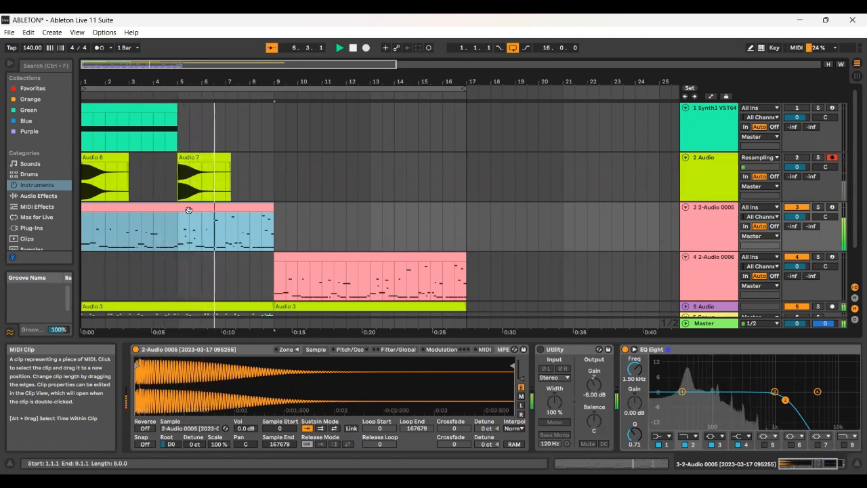
click(513, 48)
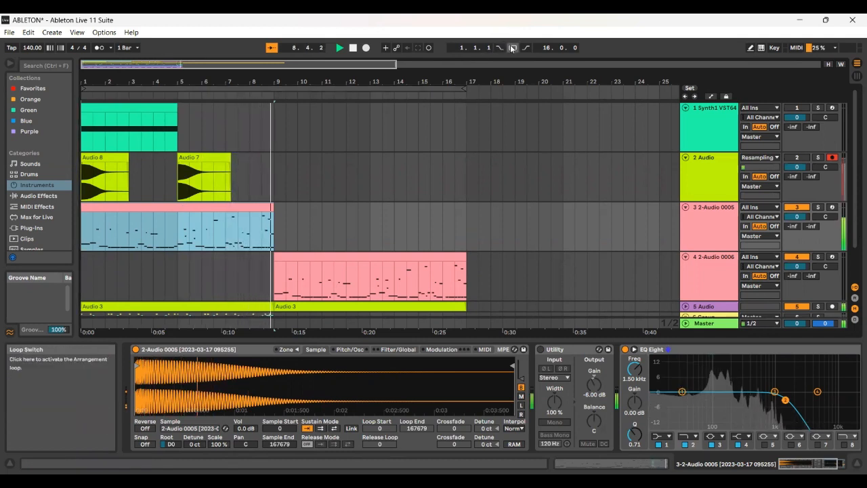